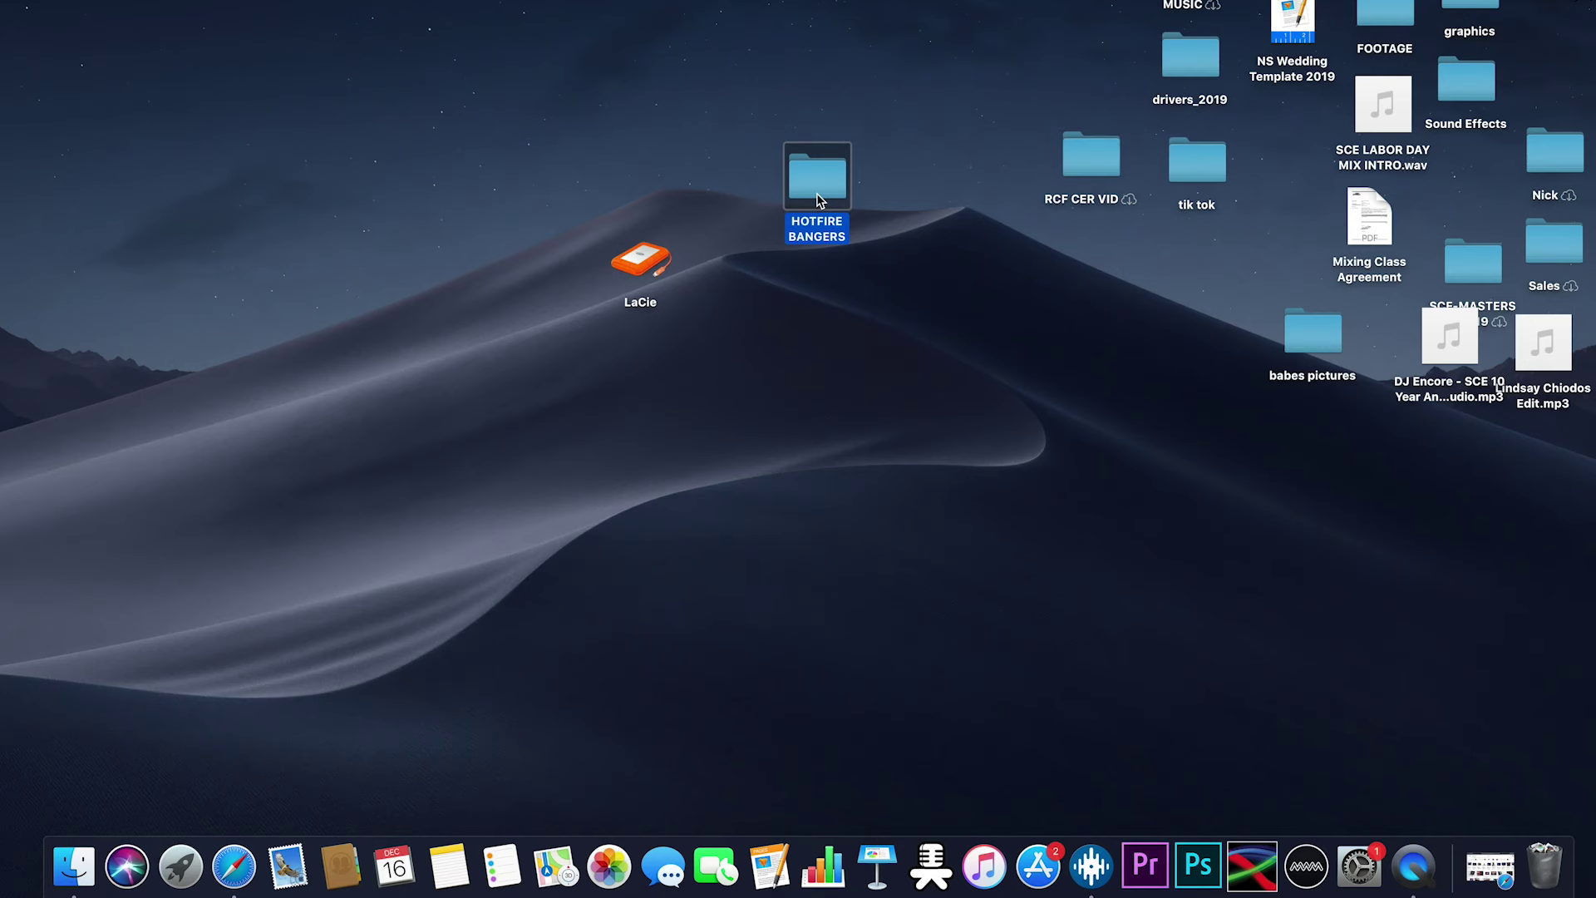
Step: Check the HOTFIRE BANGERS folder's mp3s, close it, and copy the folder onto the LaCie drive
drag(806, 237, 807, 170)
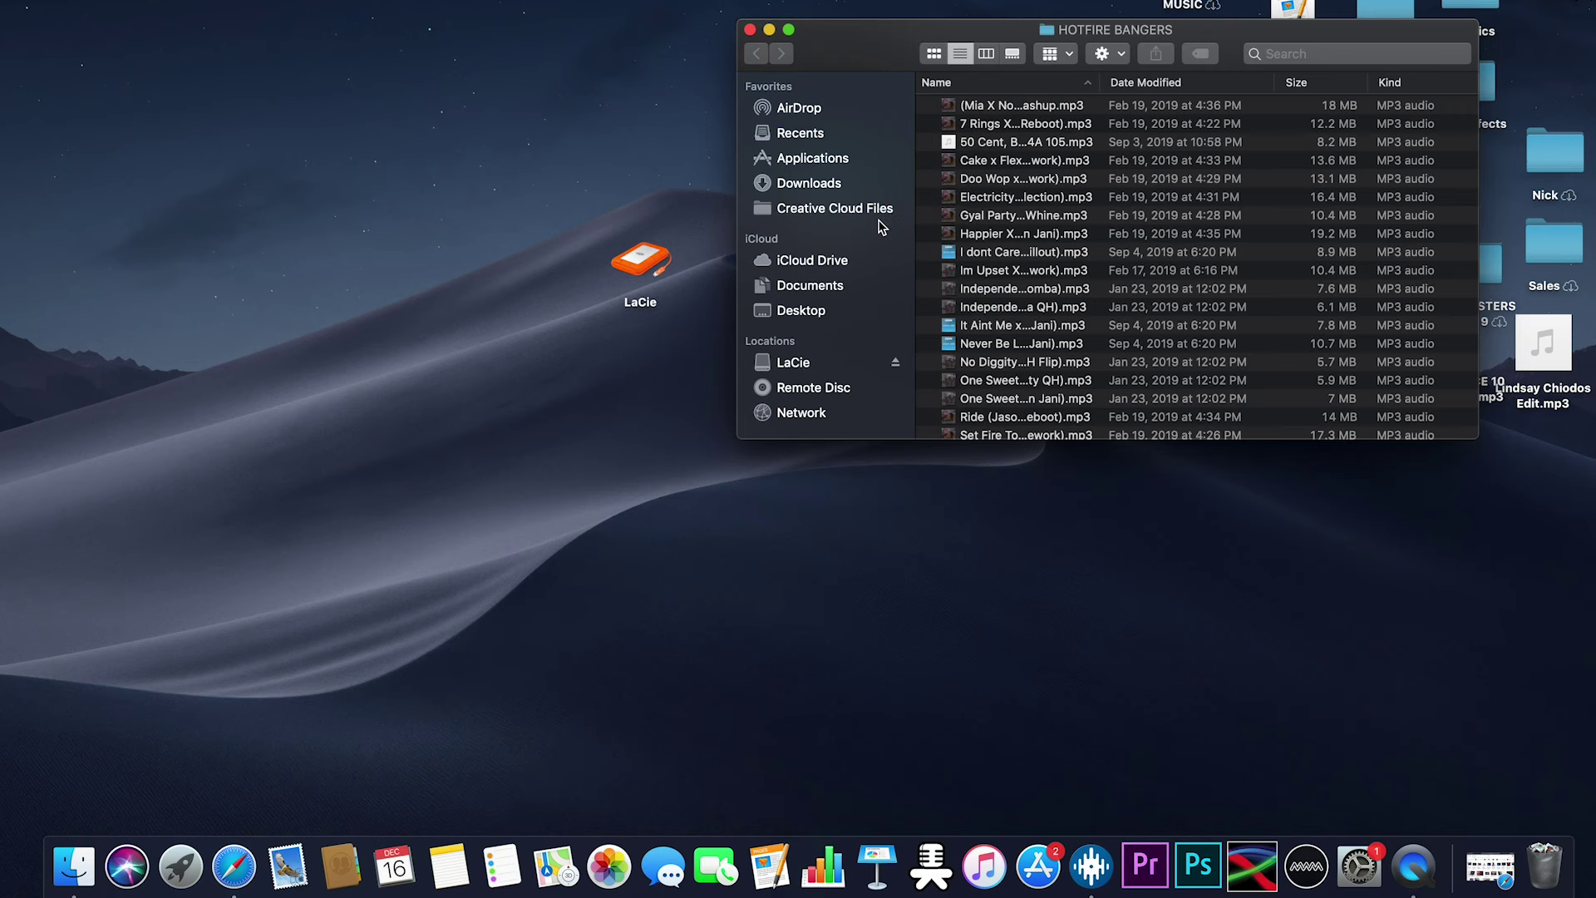
scroll(1064, 332, down, 5)
scroll(1064, 333, up, 5)
scroll(1064, 332, down, 5)
scroll(1064, 329, up, 5)
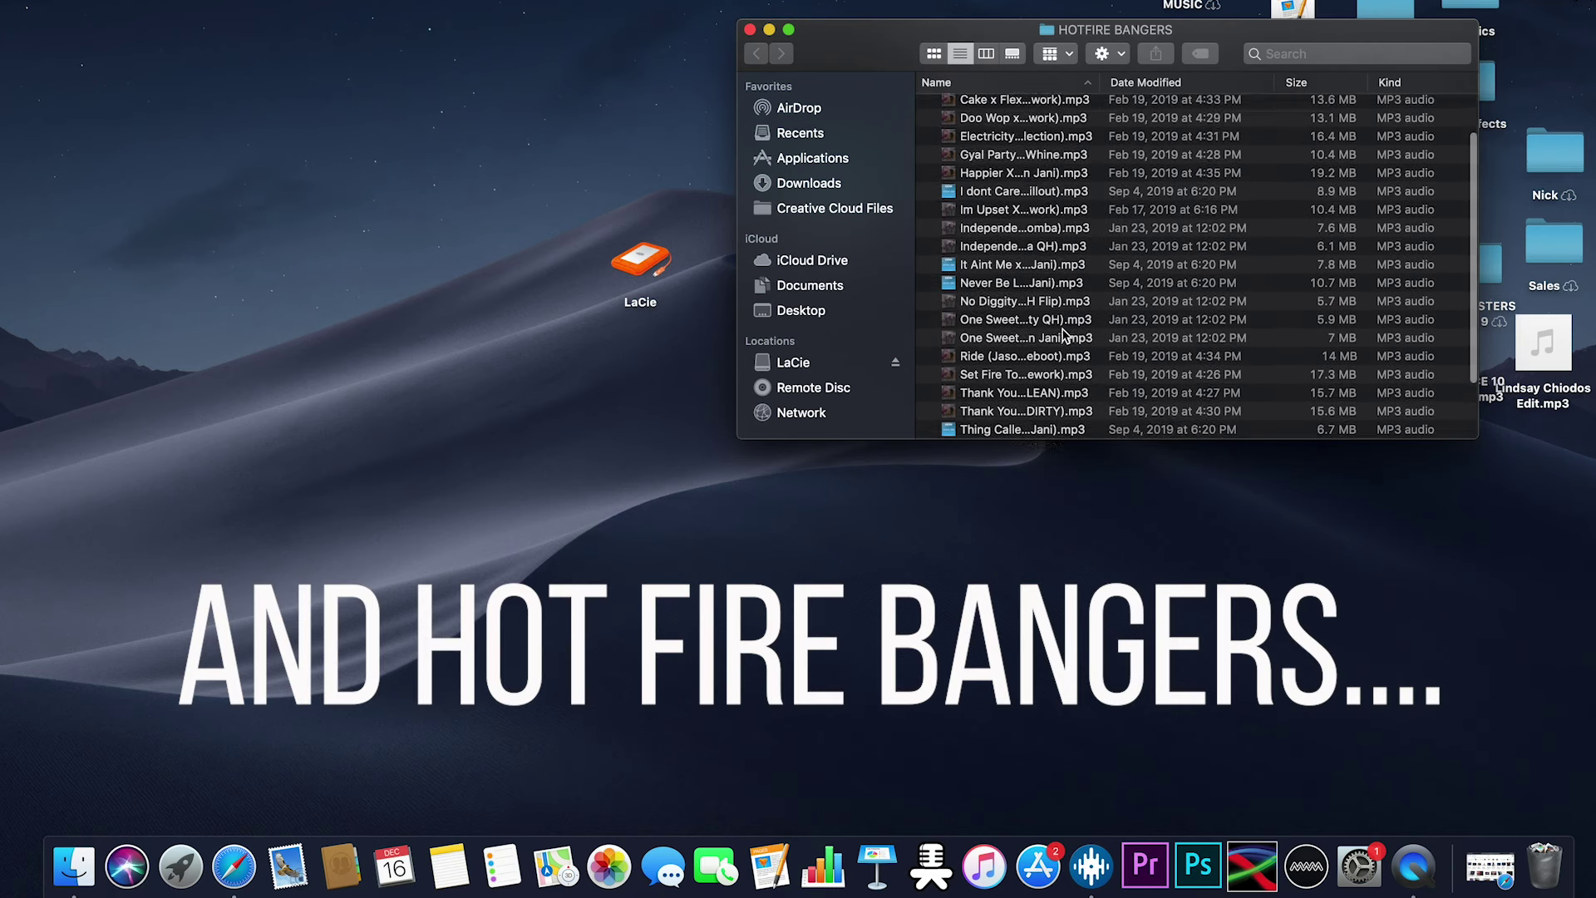
click(750, 31)
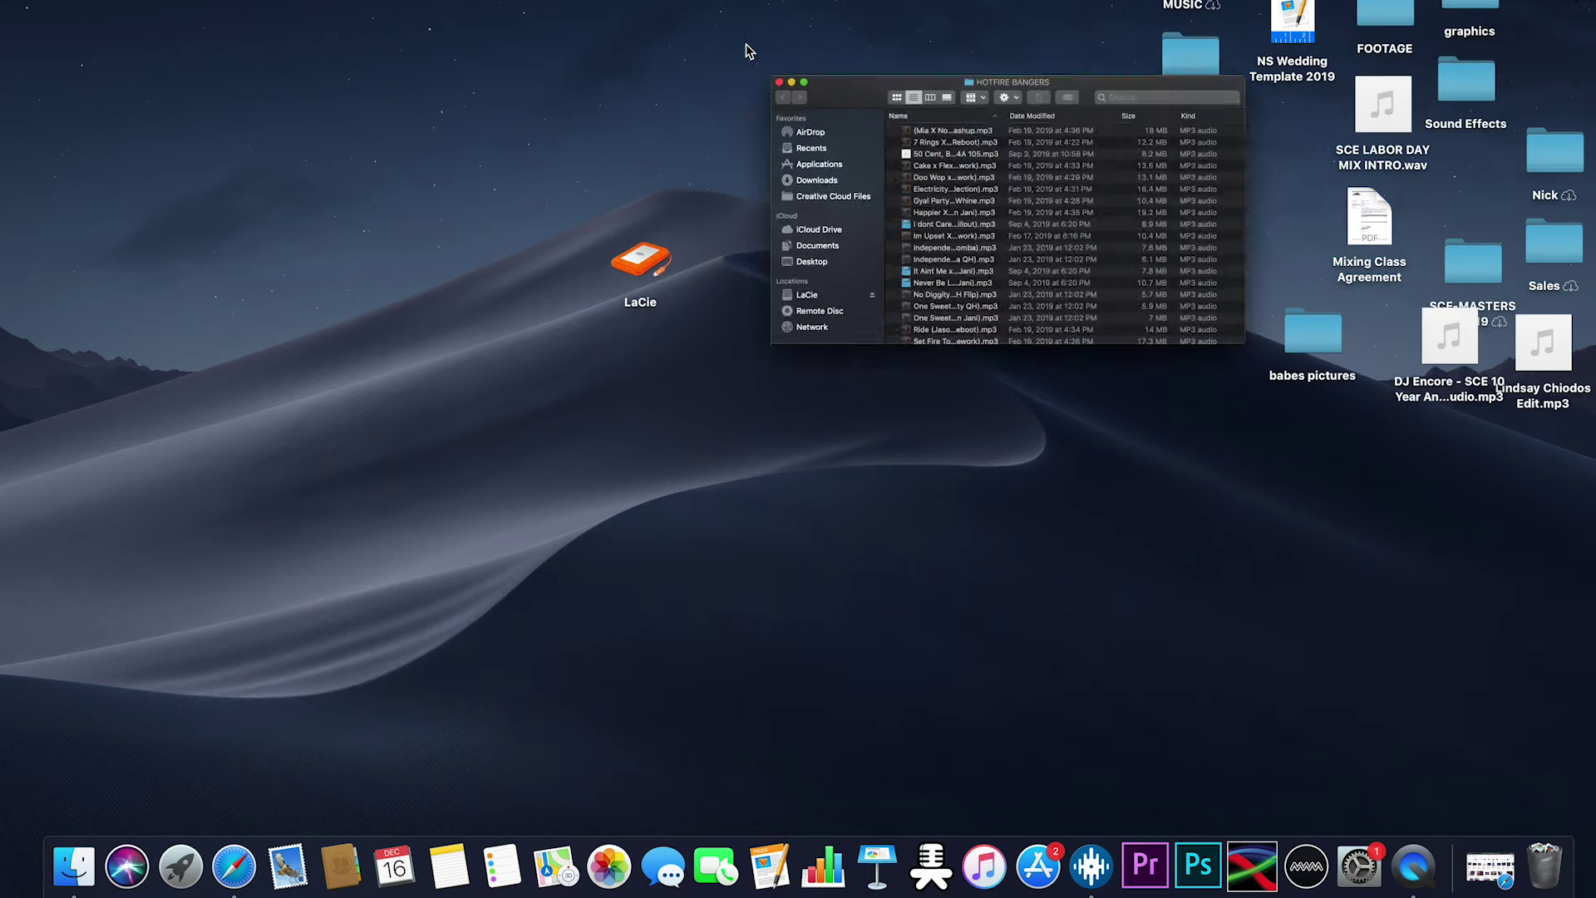
drag(832, 170, 651, 275)
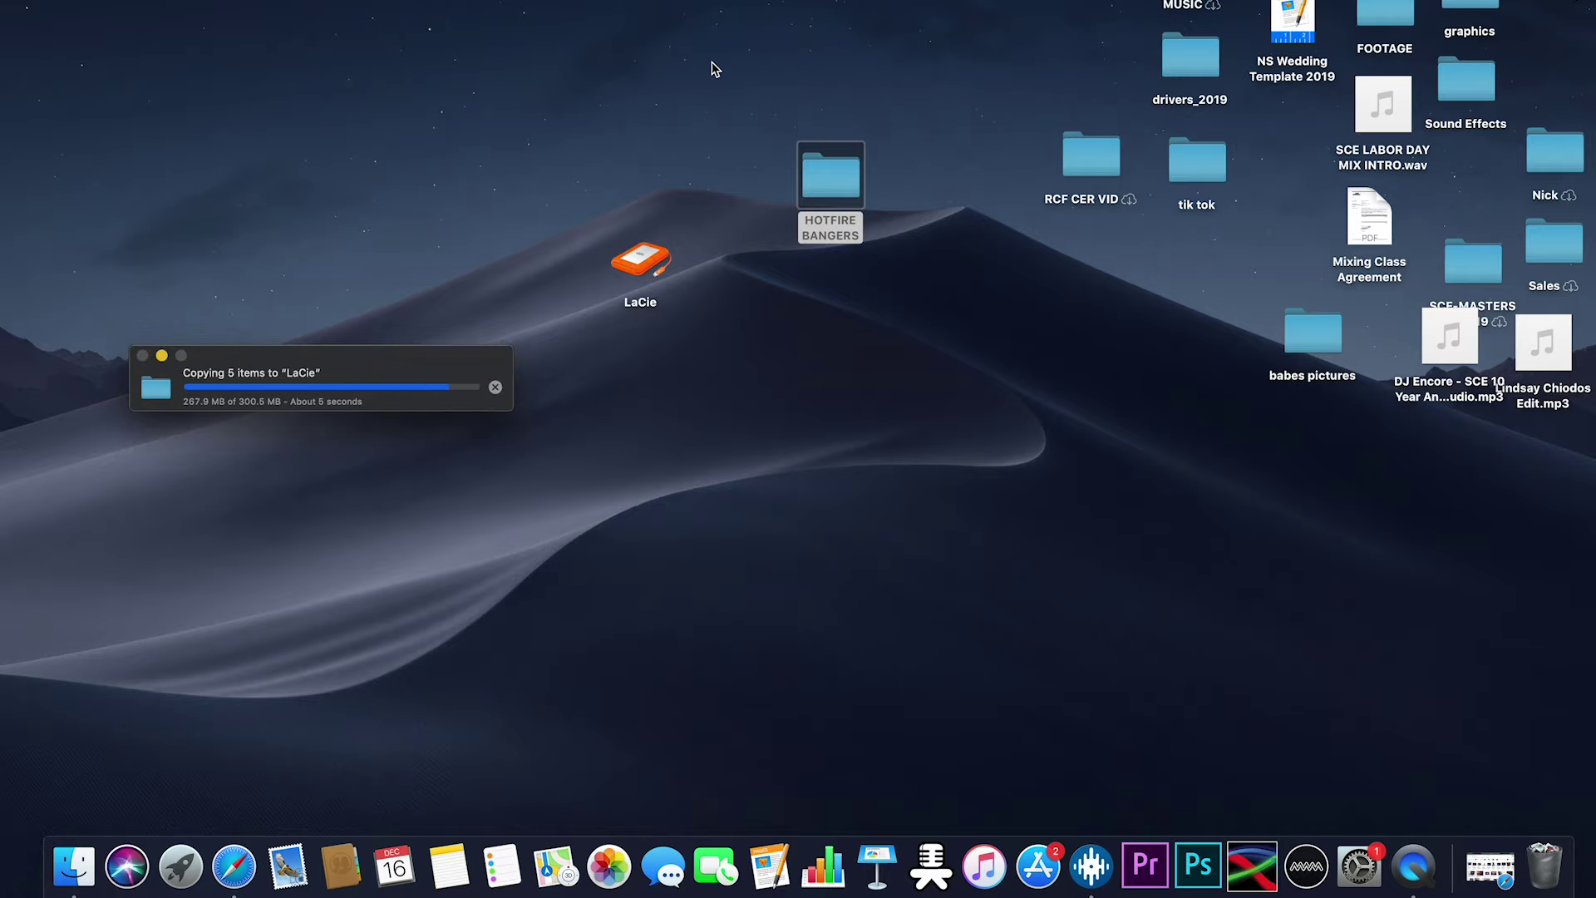
click(705, 131)
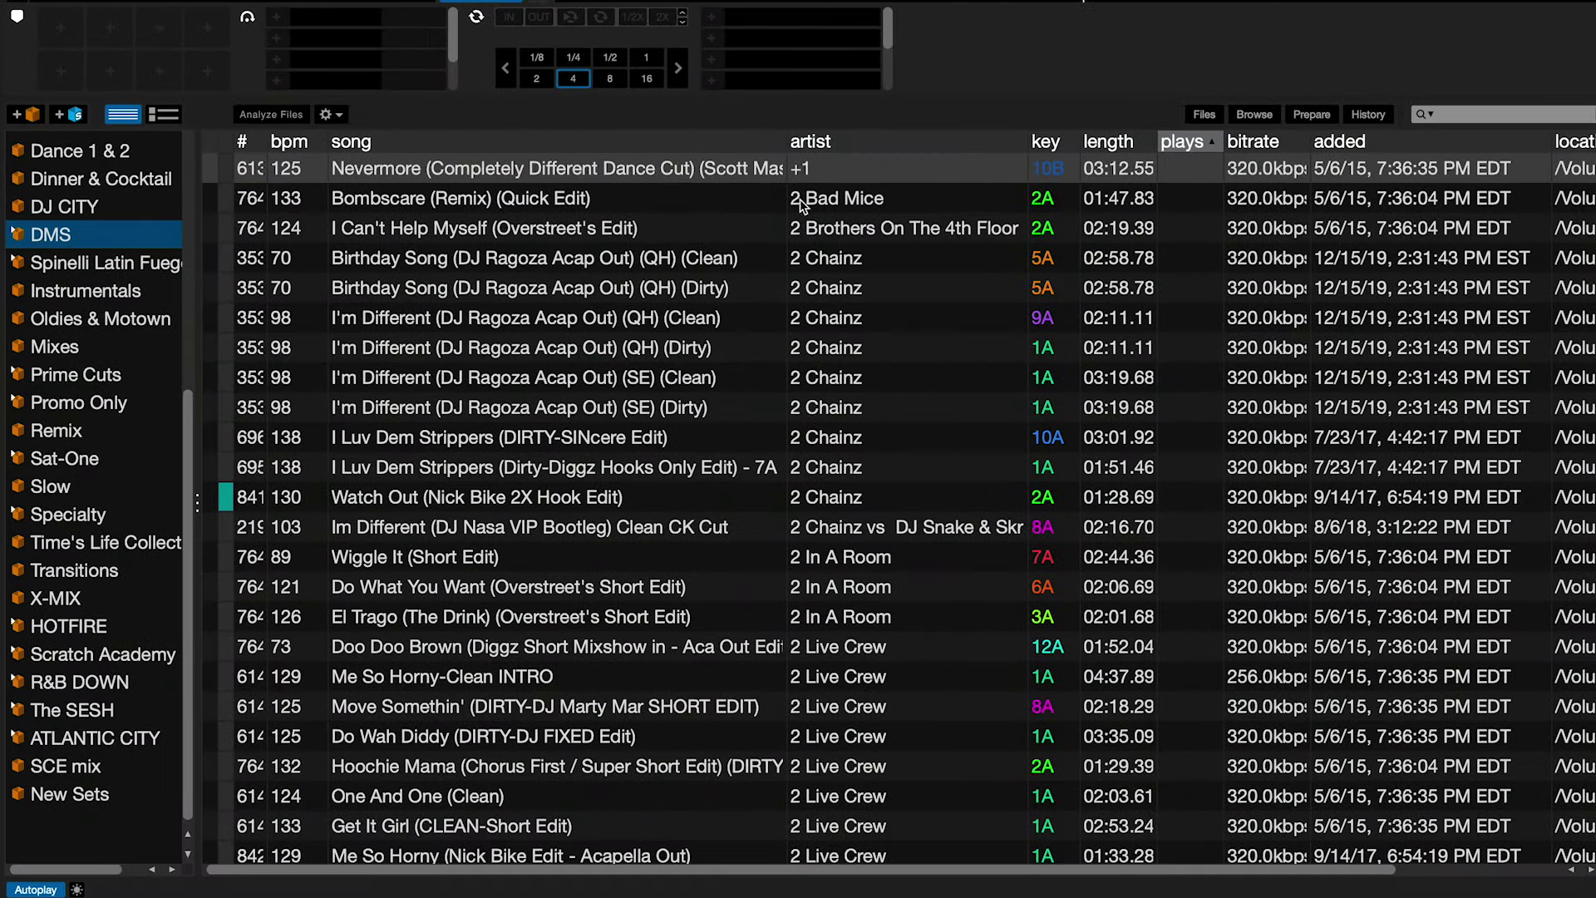
Step: Browse the Files panel to LaCie > HOTFIRE BANGERS and list its mp3 tracks
scroll(108, 249, up, 4)
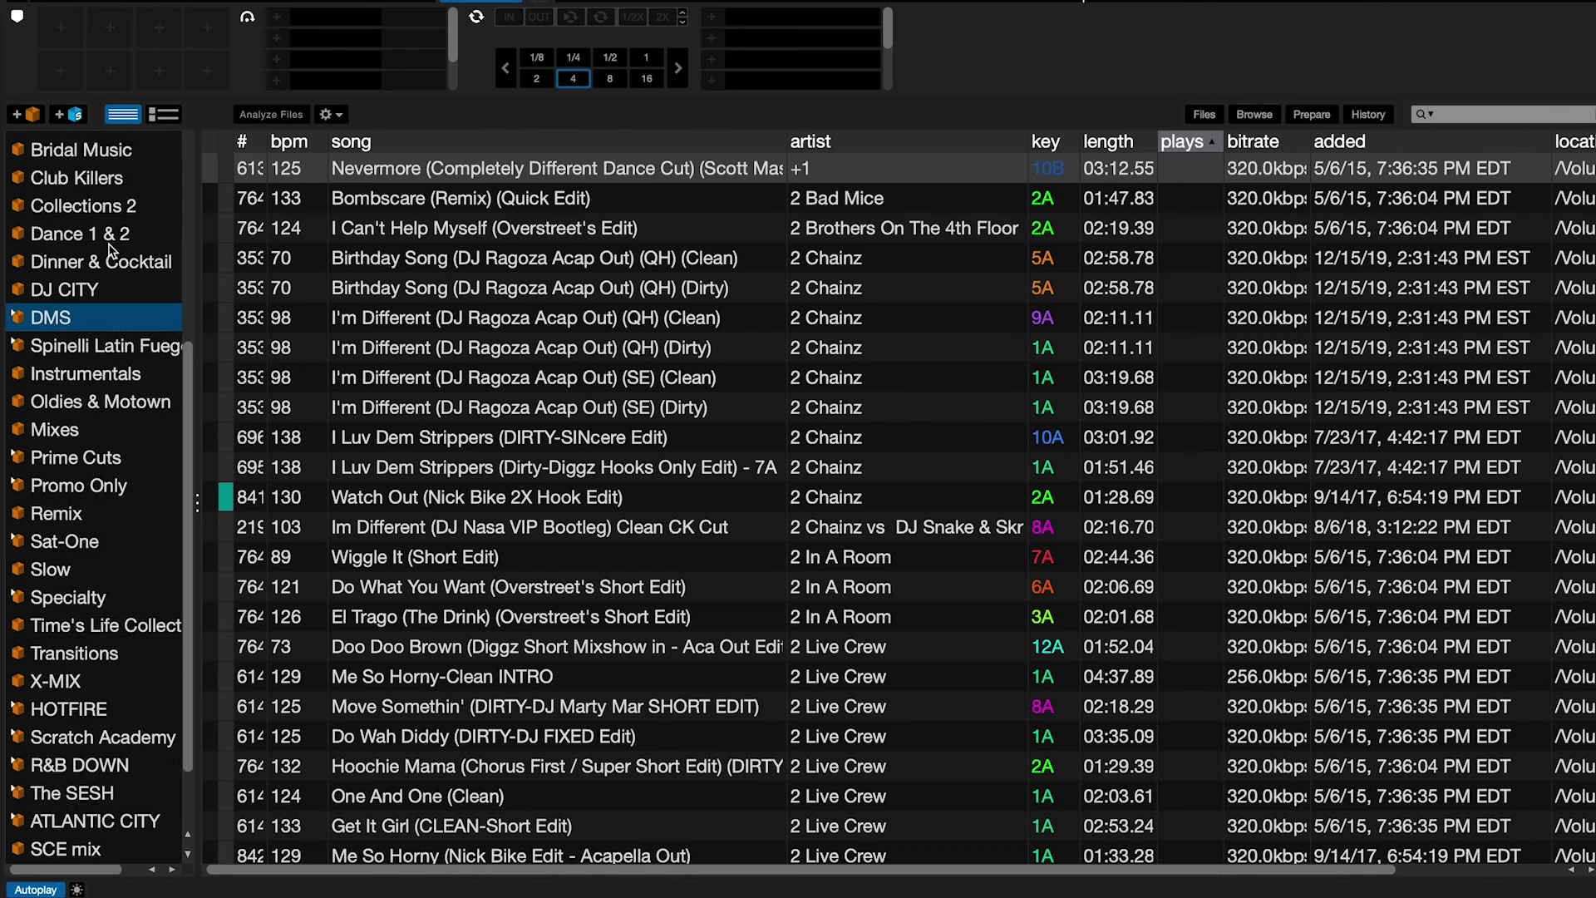
scroll(108, 249, down, 4)
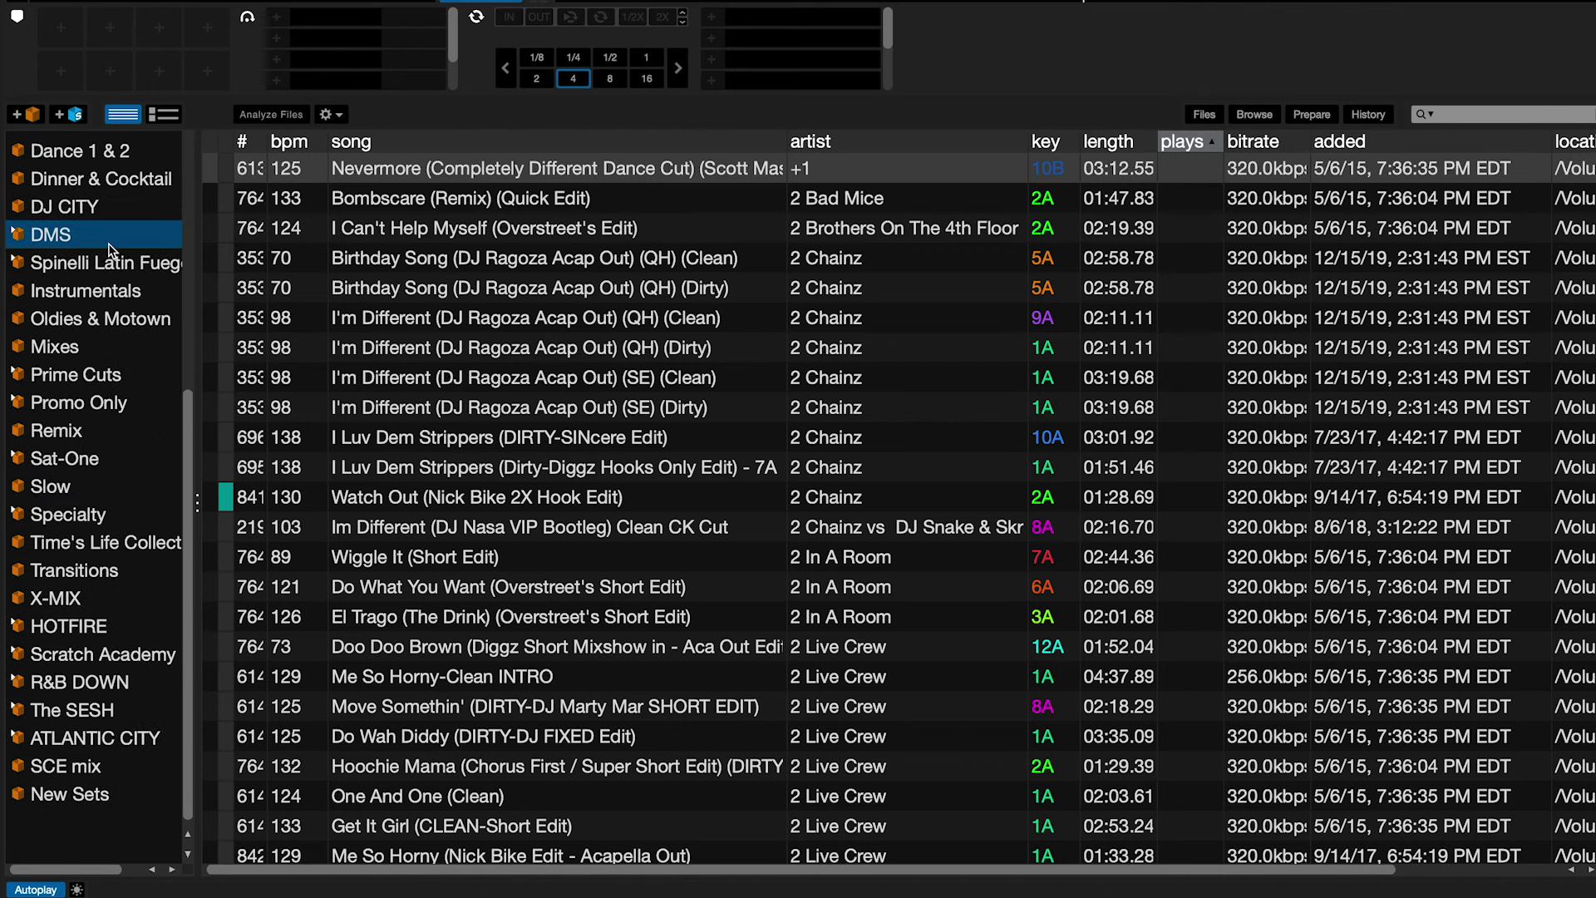
scroll(114, 299, up, 4)
scroll(113, 300, down, 4)
click(1204, 114)
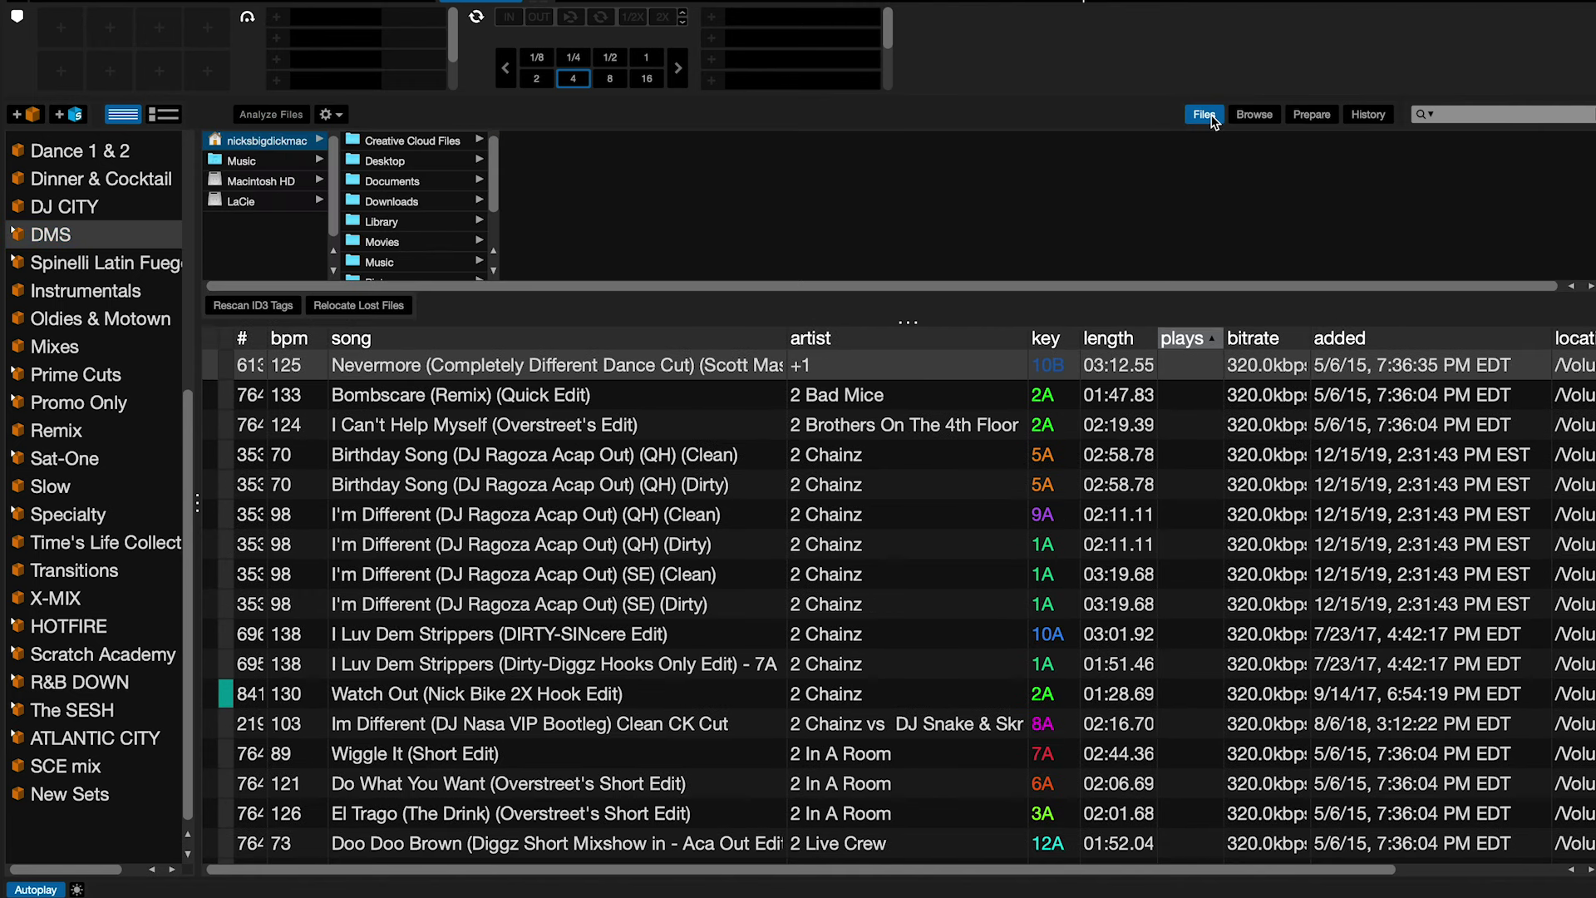
click(252, 205)
scroll(400, 259, down, 5)
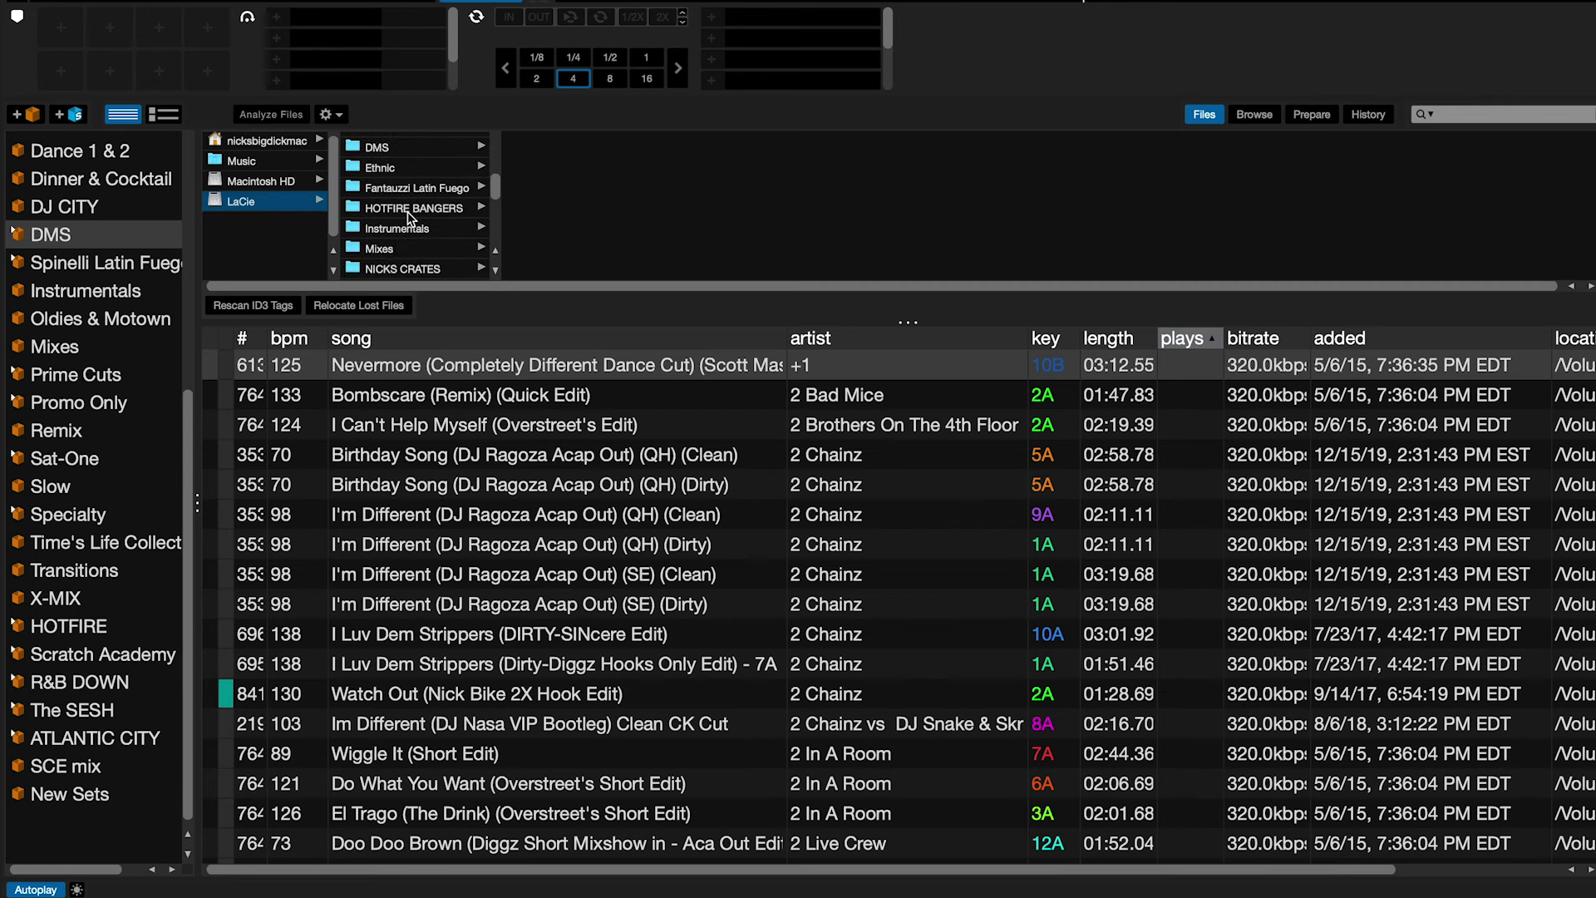
click(409, 210)
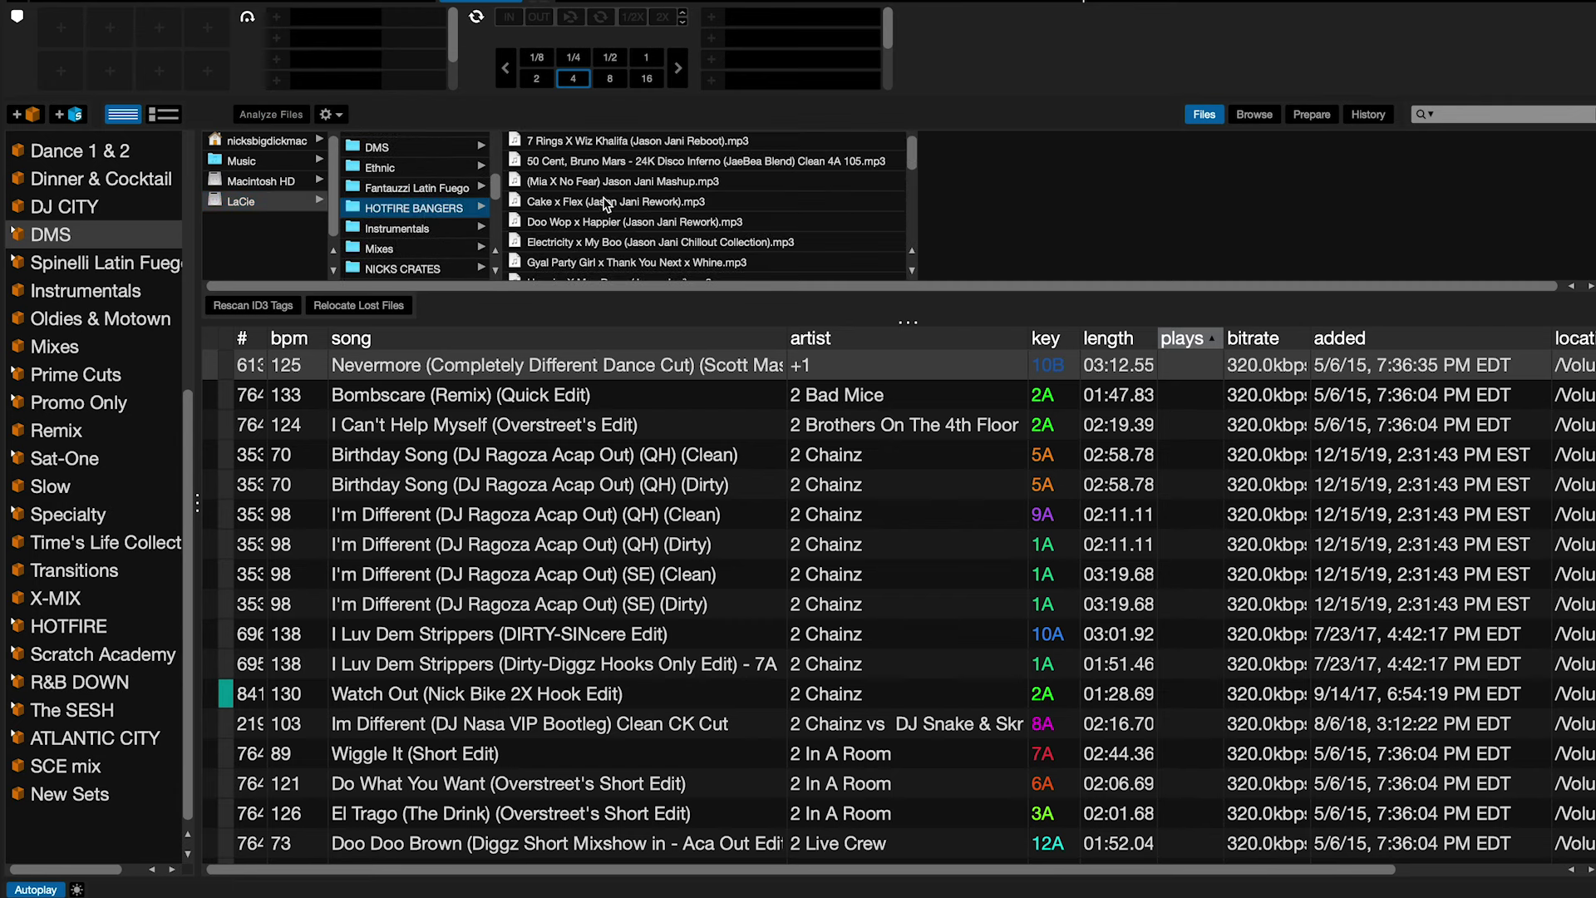
Step: Drag the HOTFIRE BANGERS folder into the crate sidebar and open the new crate
scroll(609, 203, down, 5)
scroll(581, 204, up, 5)
click(60, 838)
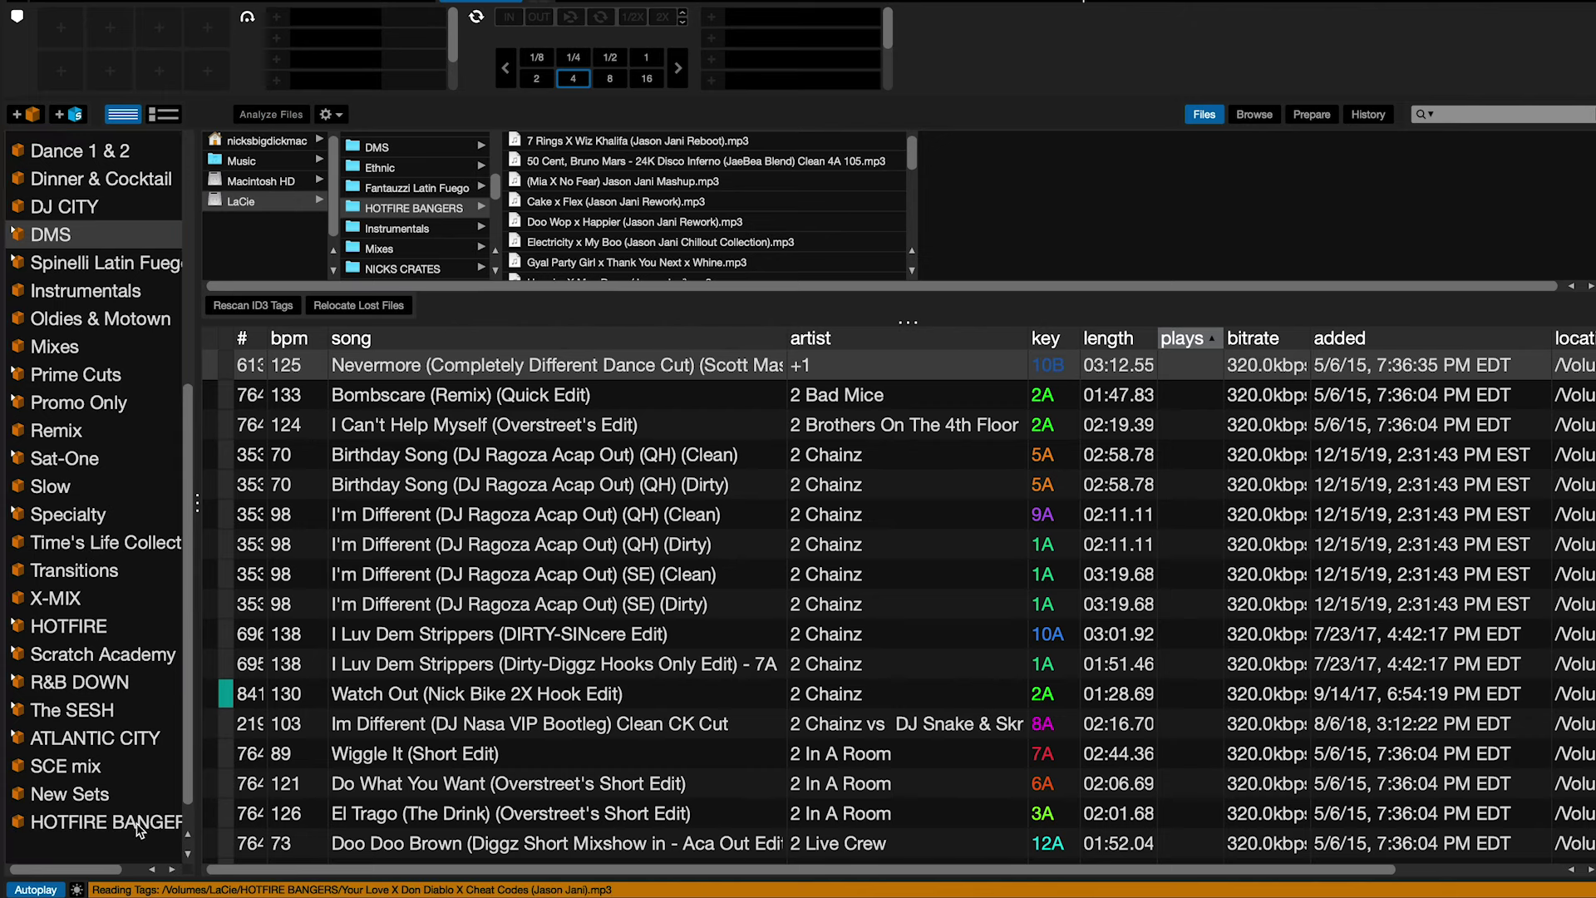
click(100, 825)
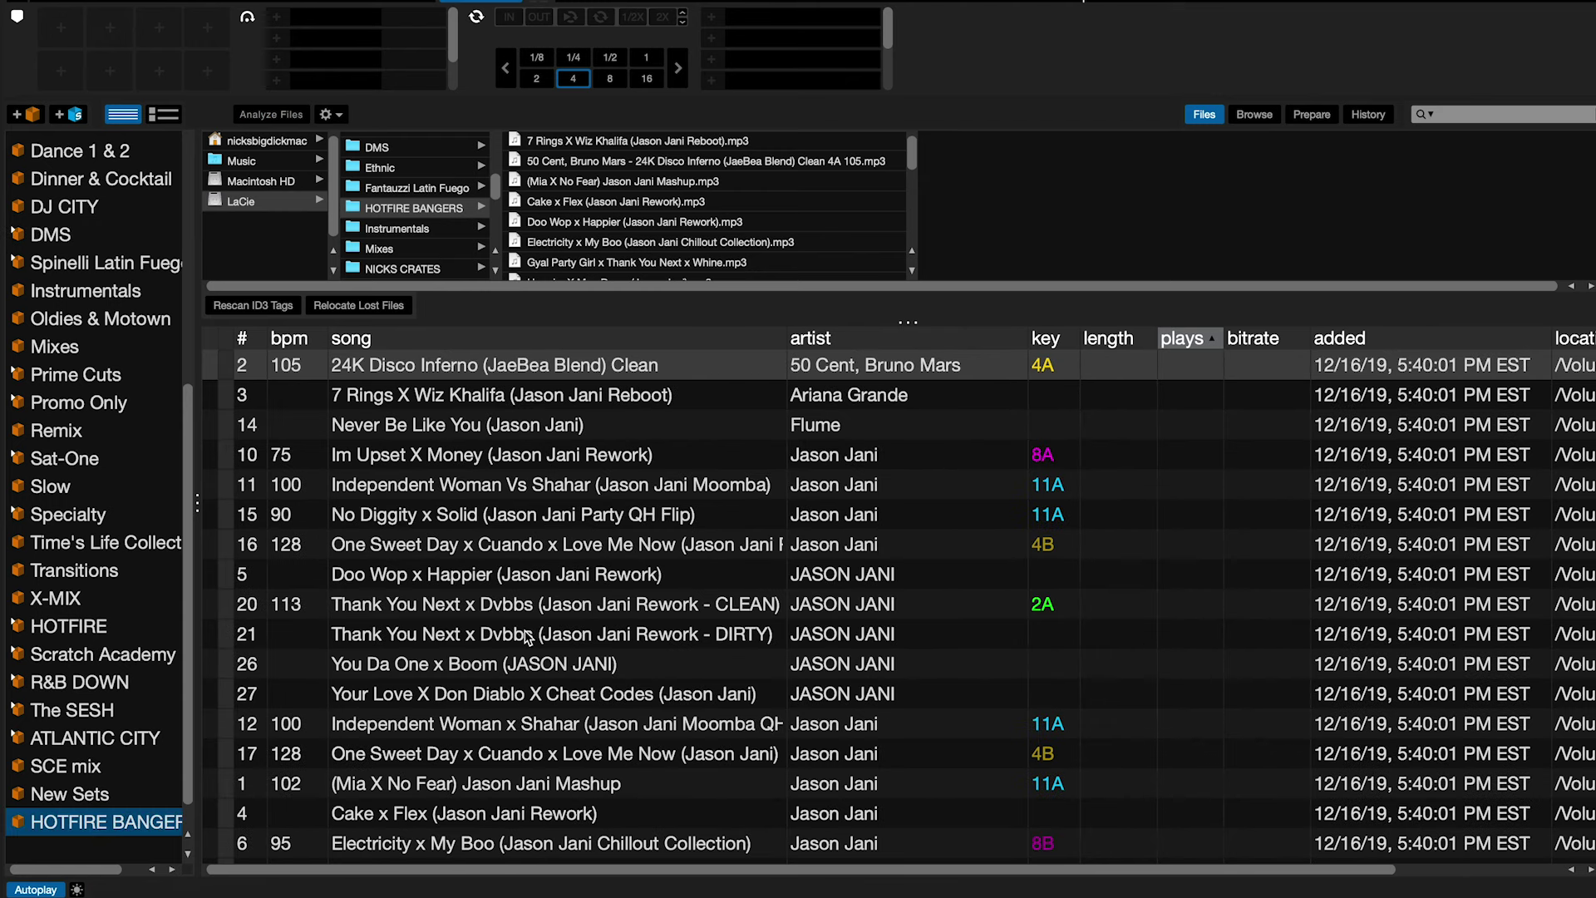
Step: Scroll through the HOTFIRE BANGERS crate's track list and select all its tracks with Cmd+A
scroll(526, 636, down, 5)
scroll(526, 636, up, 5)
scroll(355, 582, down, 5)
scroll(356, 582, up, 5)
scroll(355, 582, down, 5)
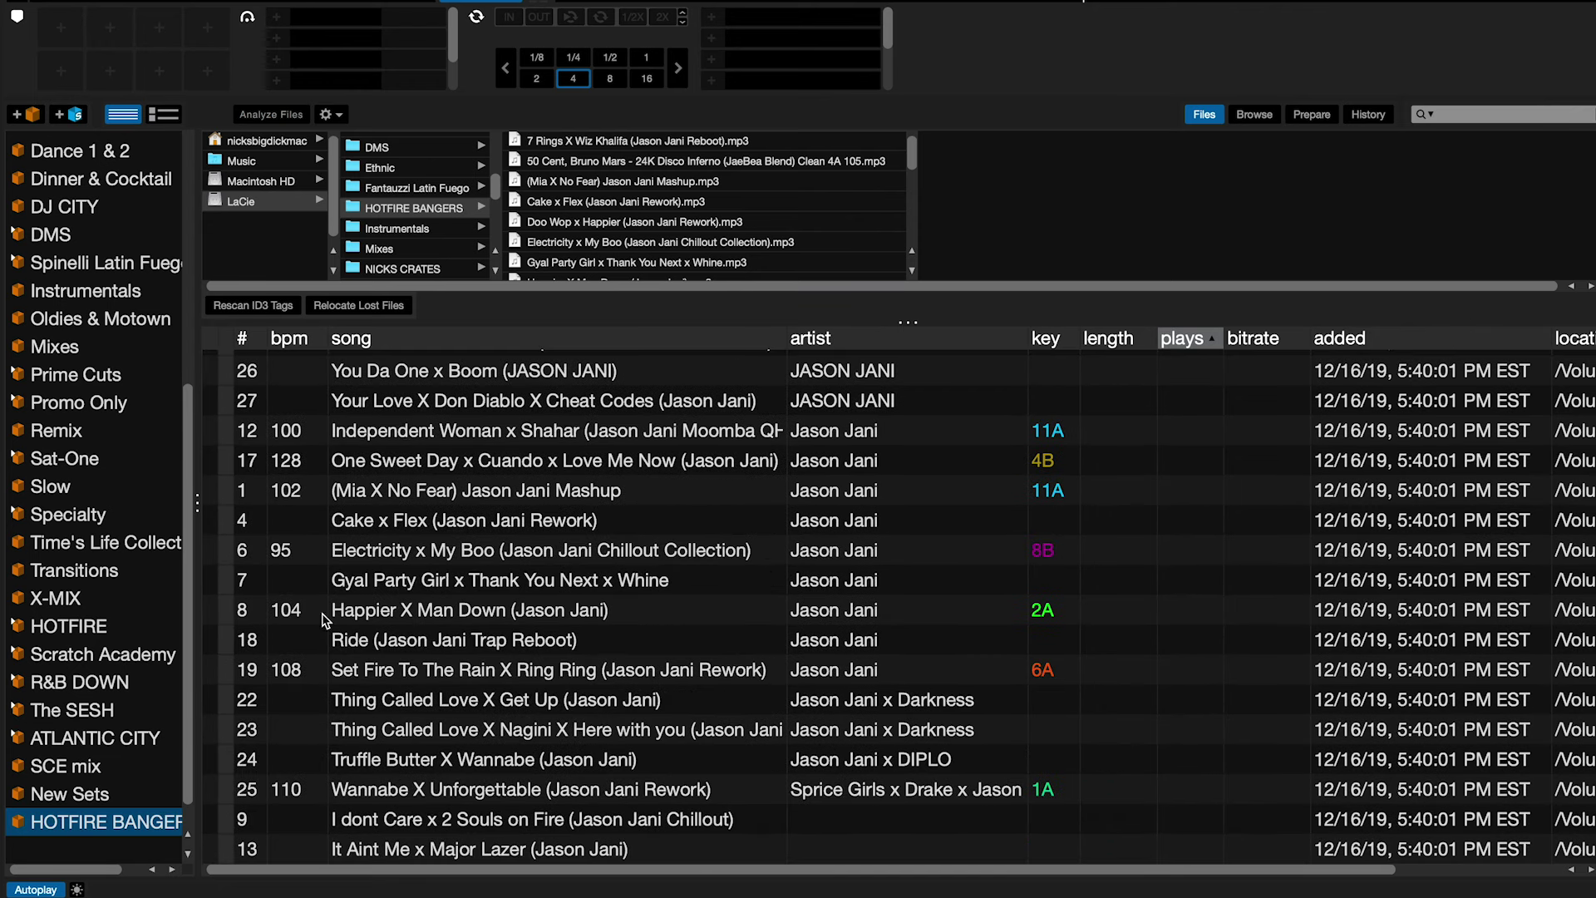
scroll(380, 596, up, 5)
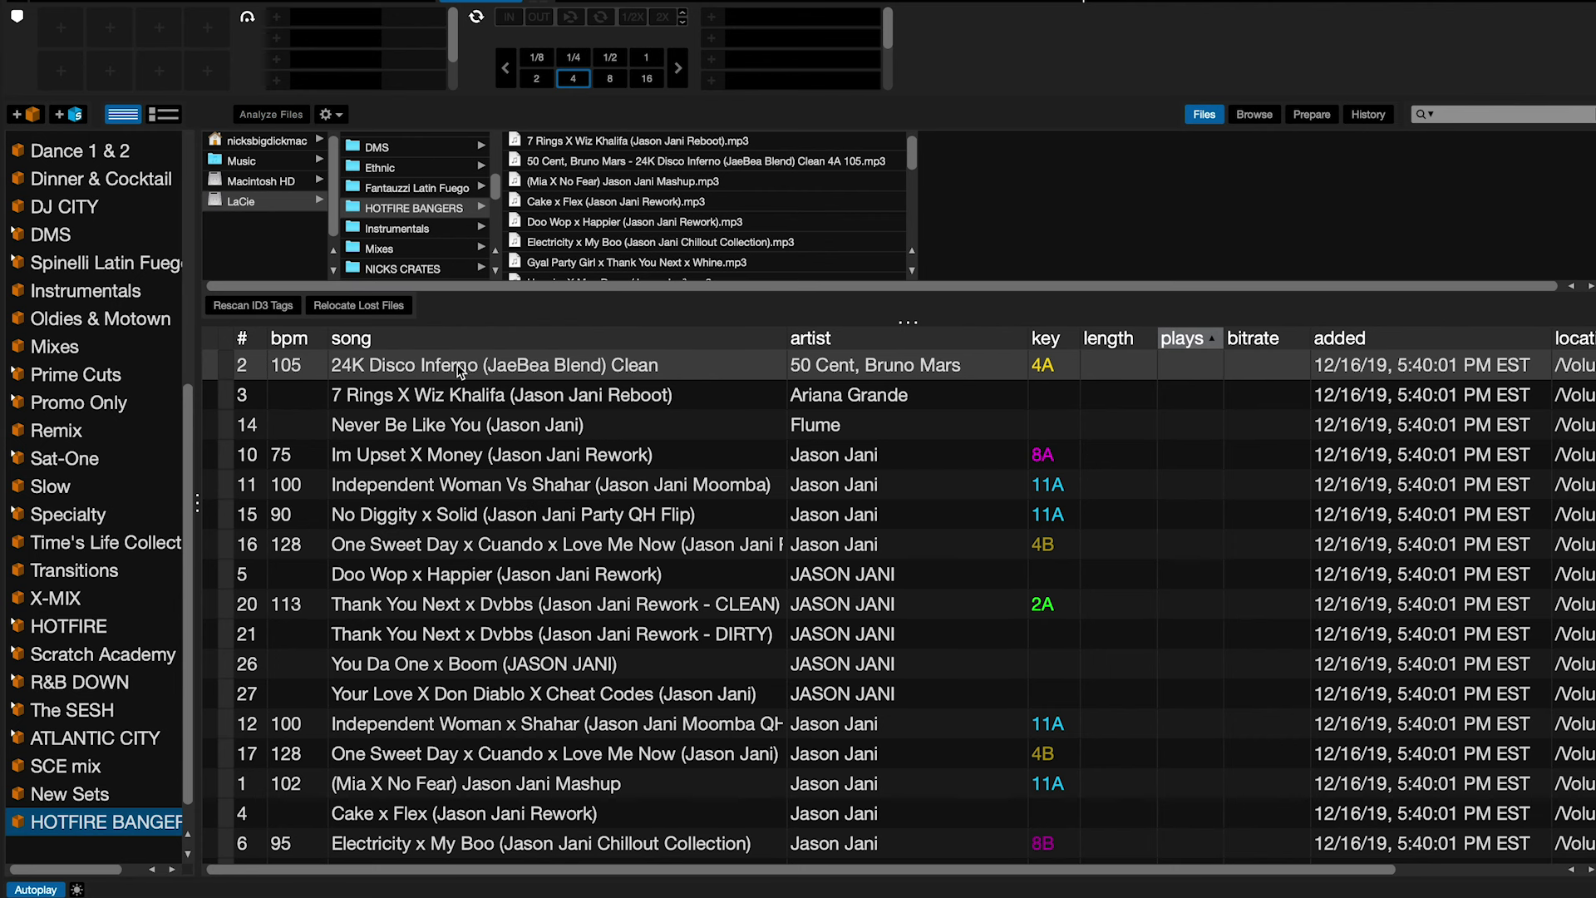
scroll(518, 620, down, 5)
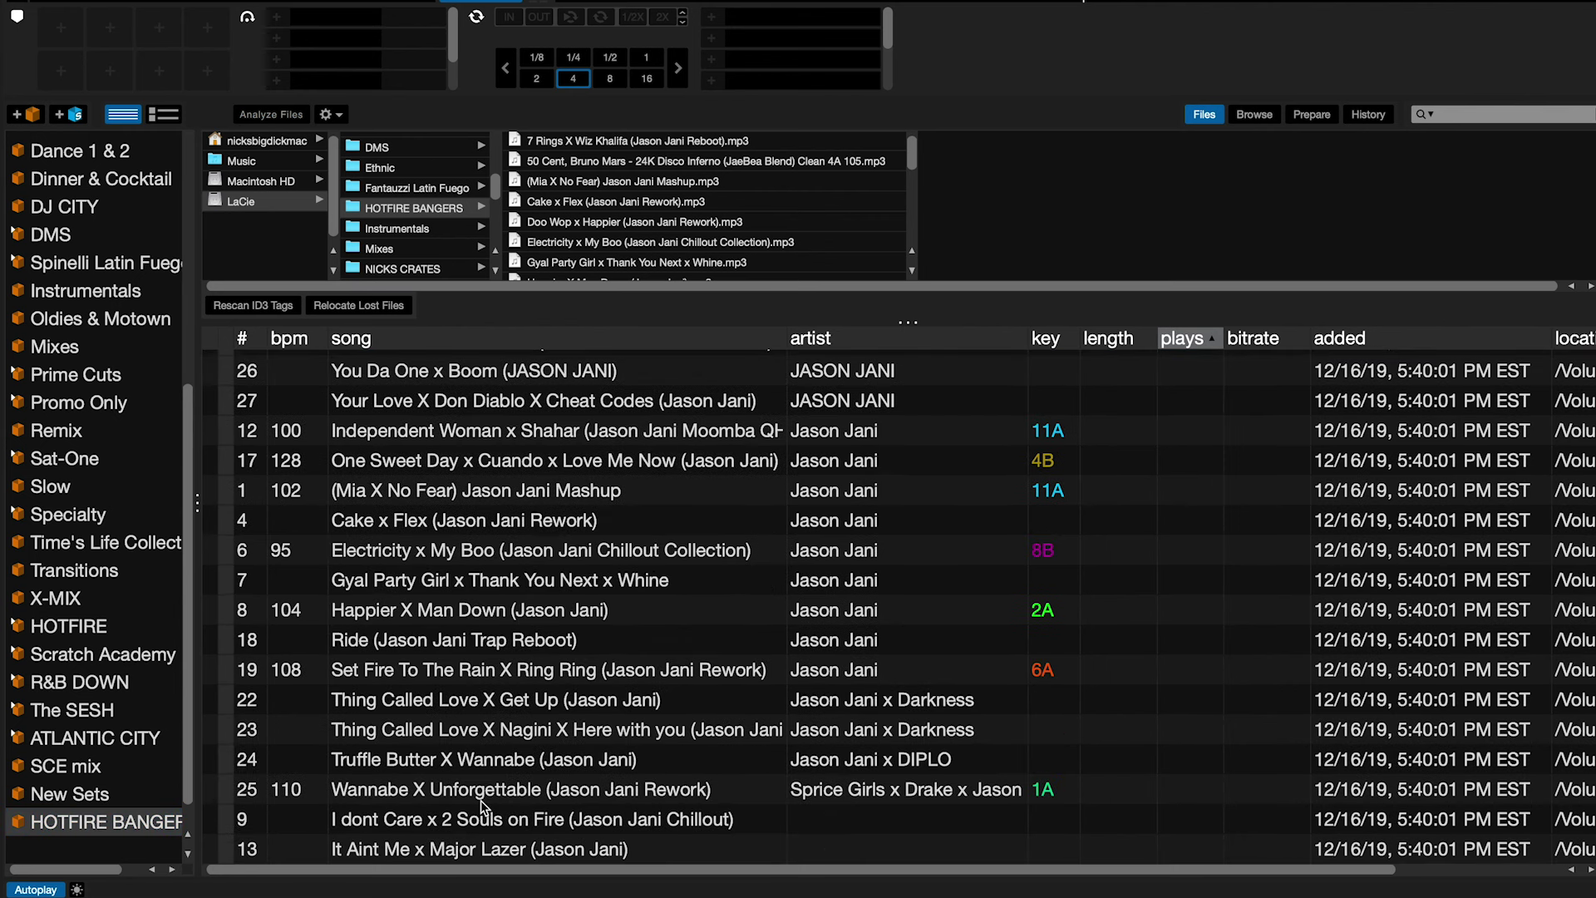
key(super+a)
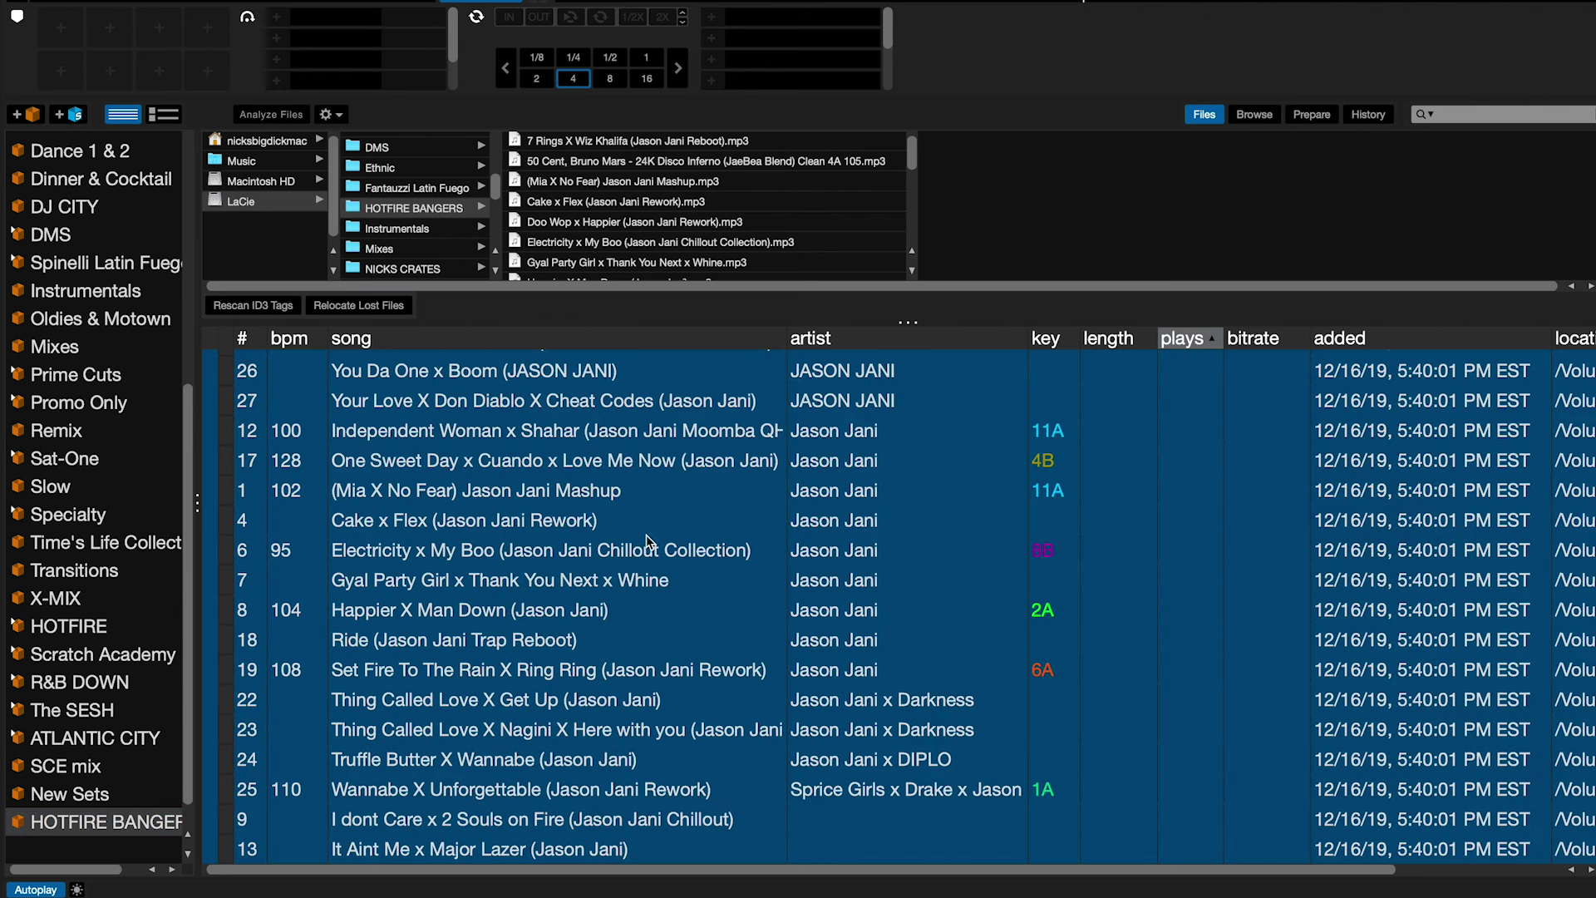
scroll(804, 532, up, 5)
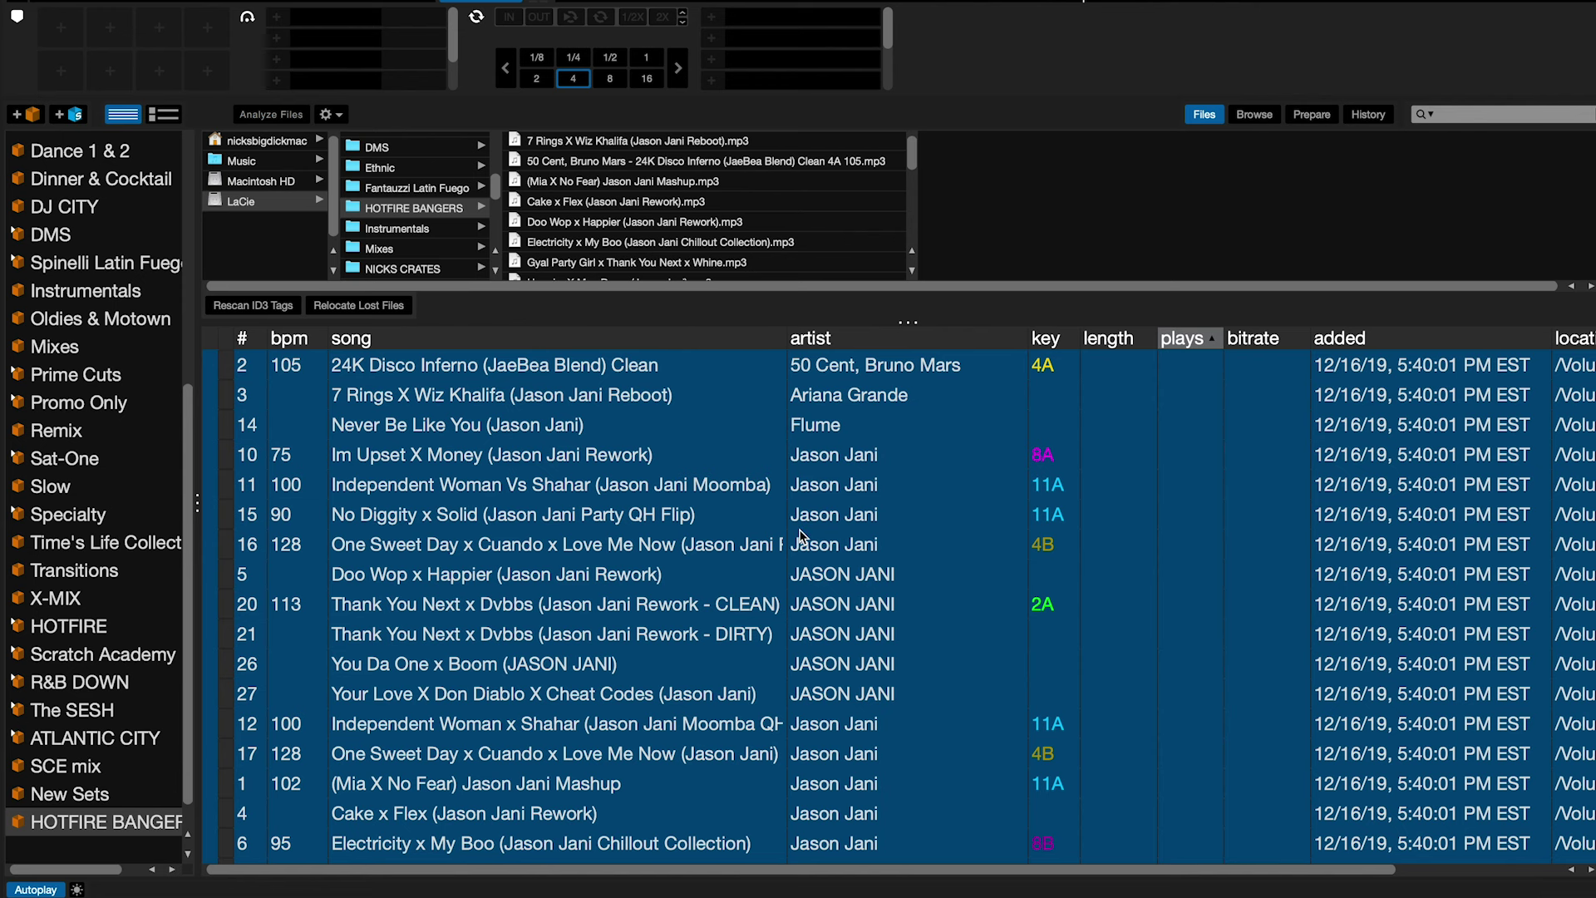
scroll(748, 611, down, 5)
Step: Send all selected HOTFIRE BANGERS tracks to Analyze Files and scroll through the results
drag(424, 494, 273, 116)
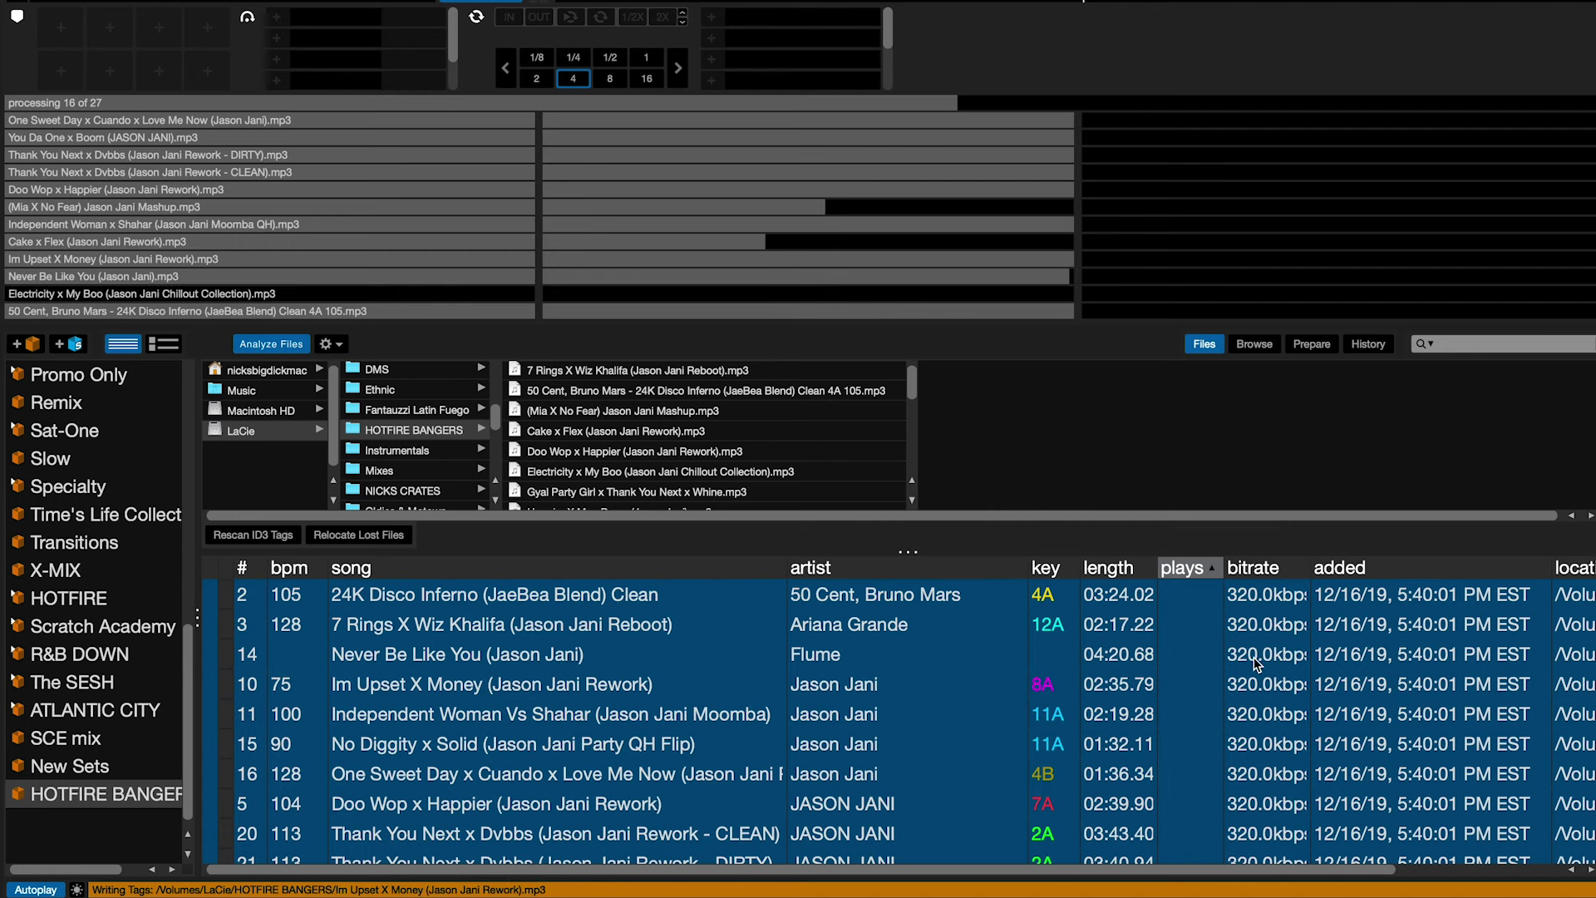
scroll(1010, 752, down, 2)
scroll(1010, 752, down, 5)
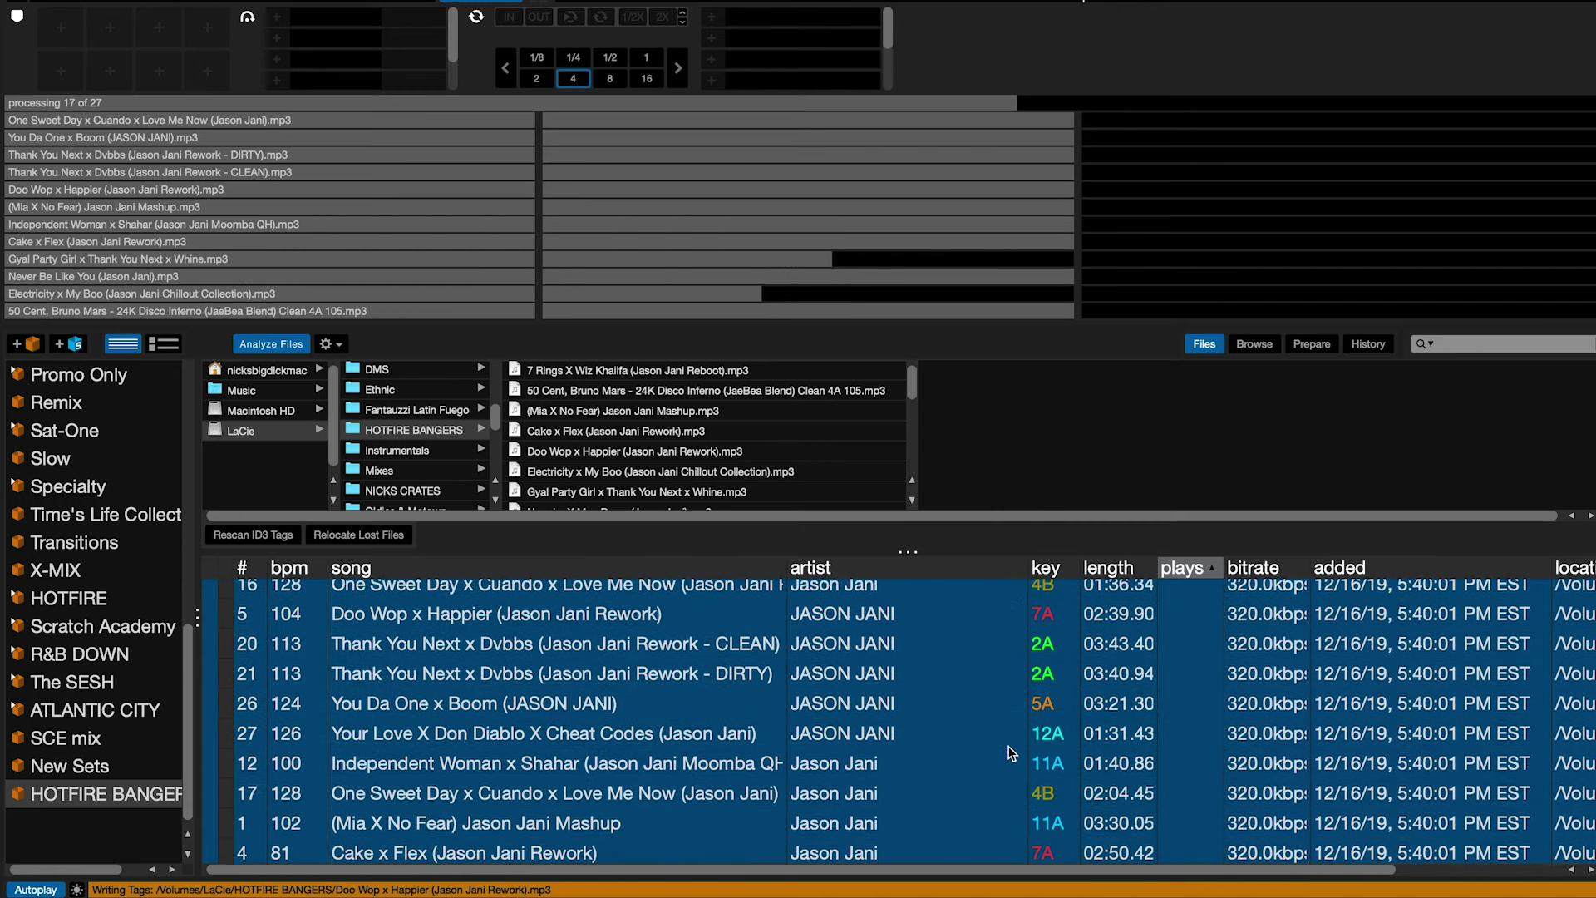
scroll(1010, 753, right, 1)
scroll(1010, 752, left, 1)
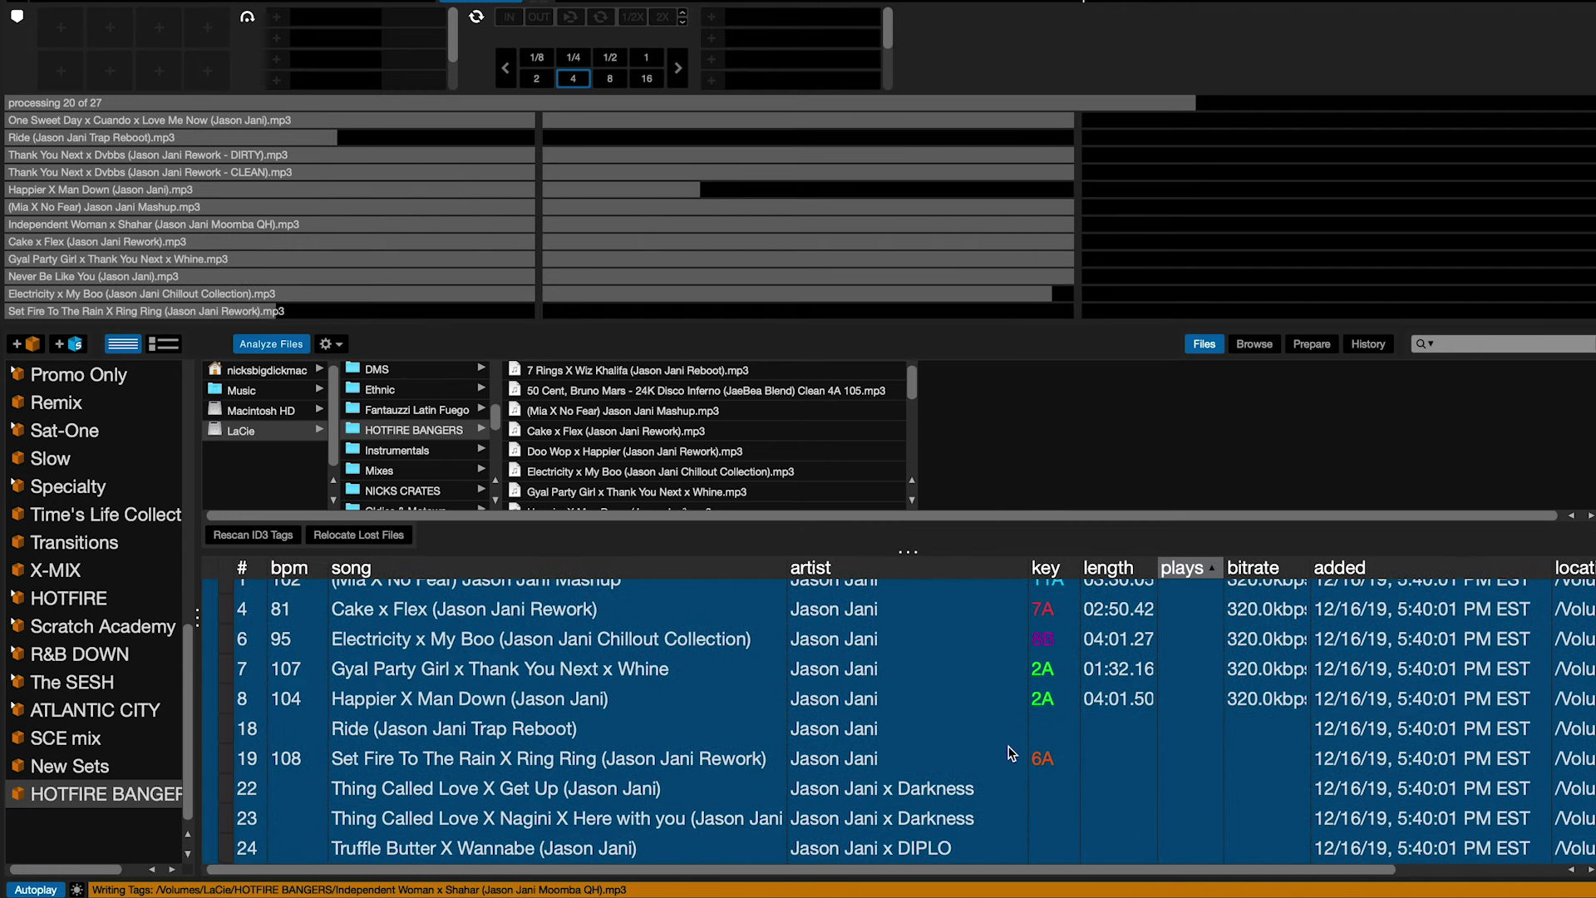
scroll(1010, 752, down, 5)
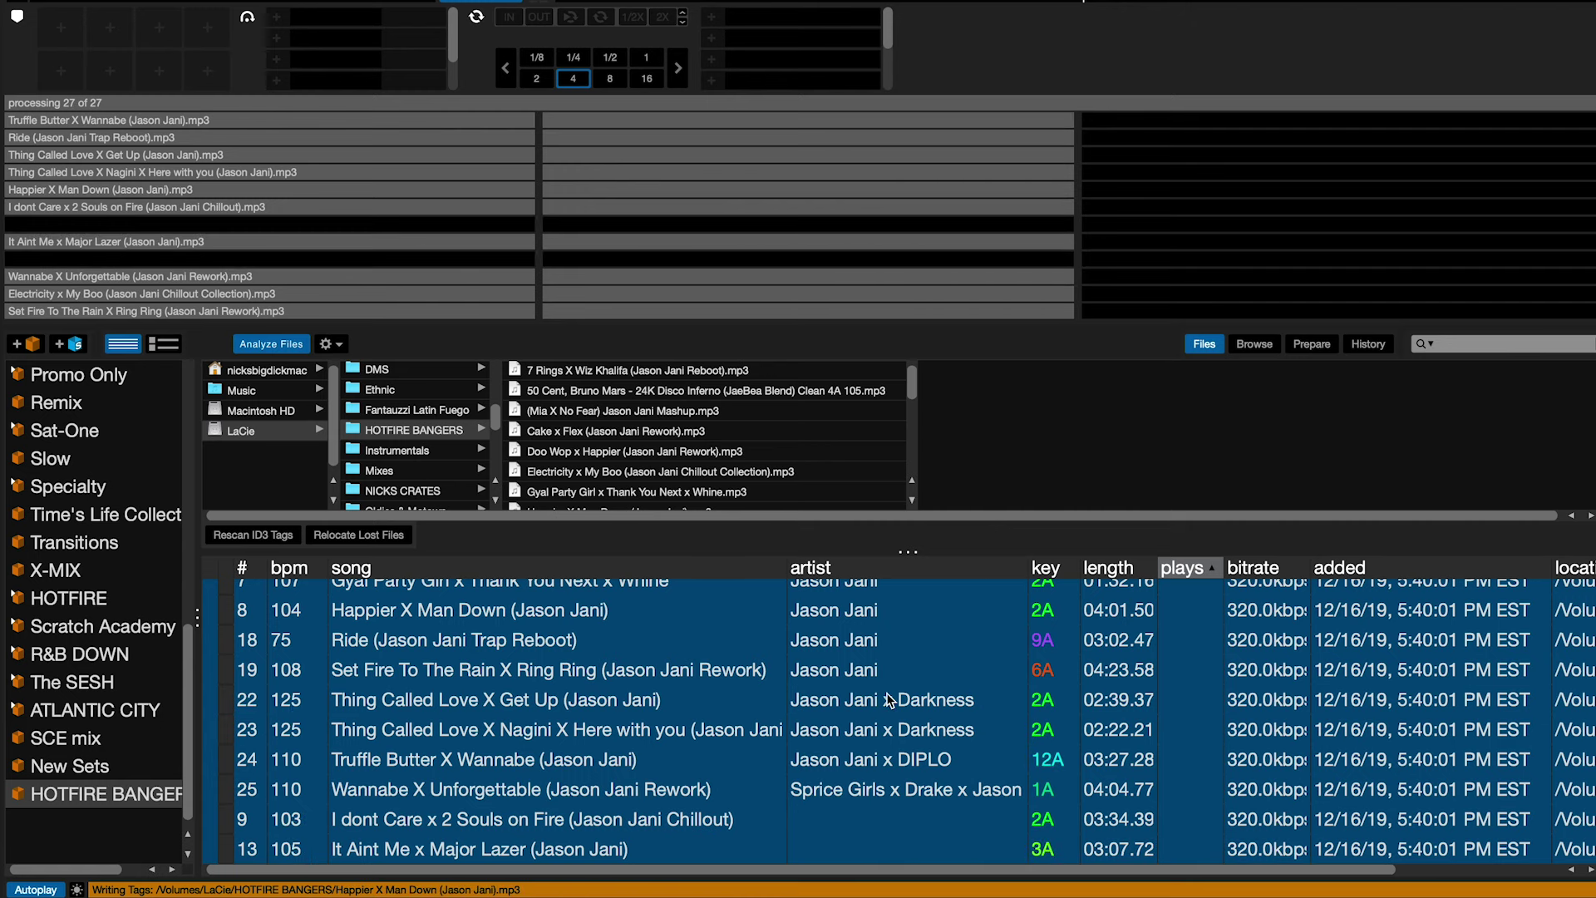
scroll(889, 700, up, 1)
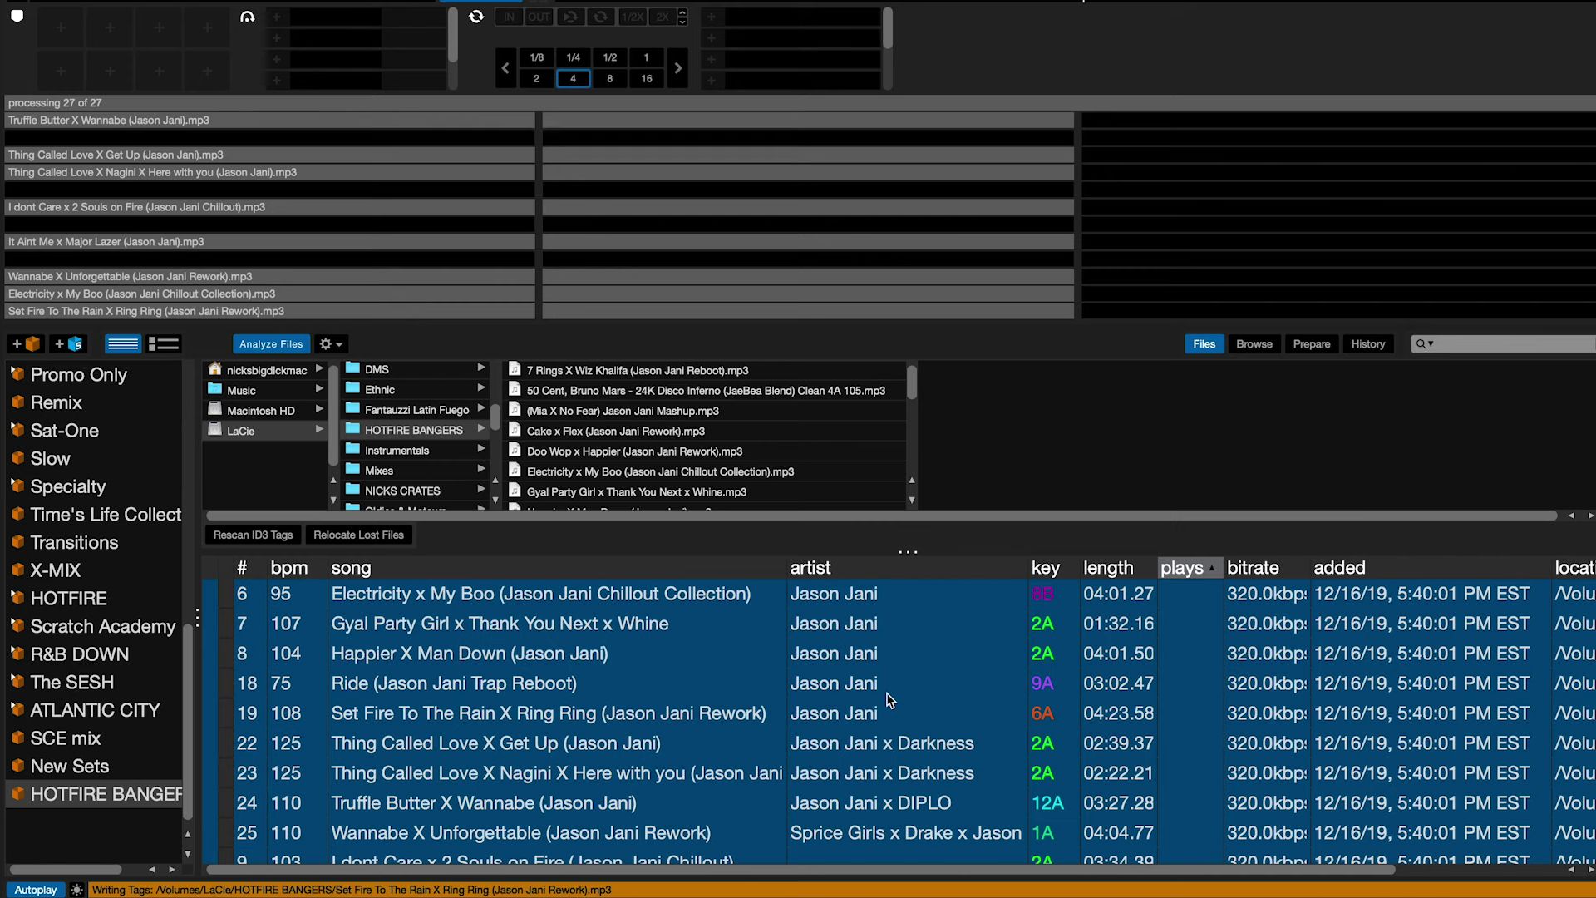
scroll(890, 700, up, 10)
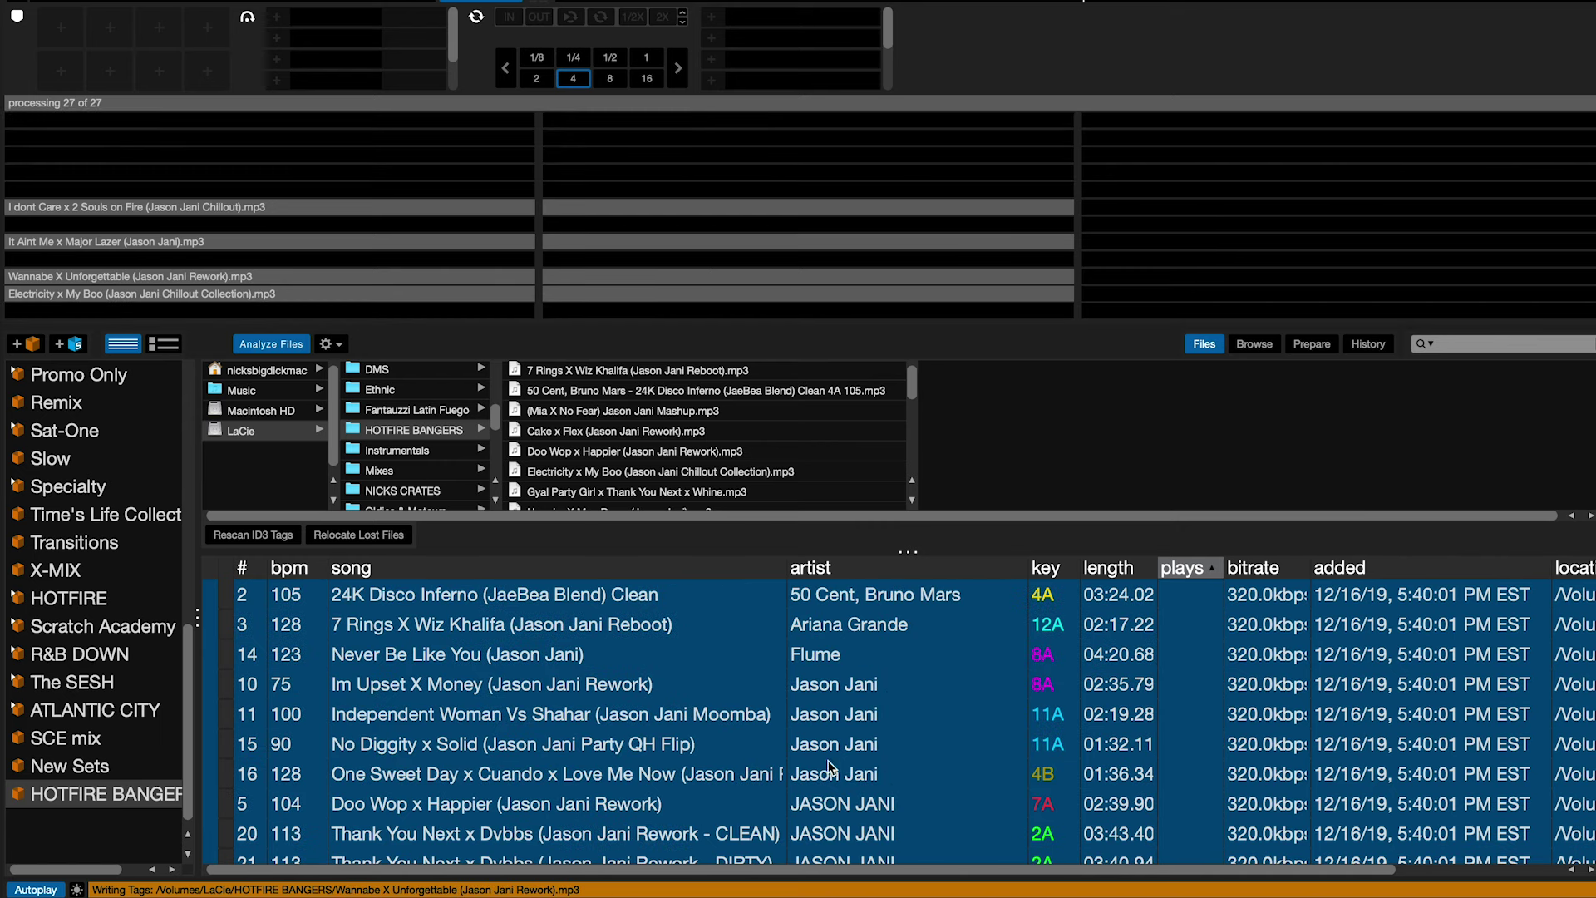
scroll(886, 656, down, 10)
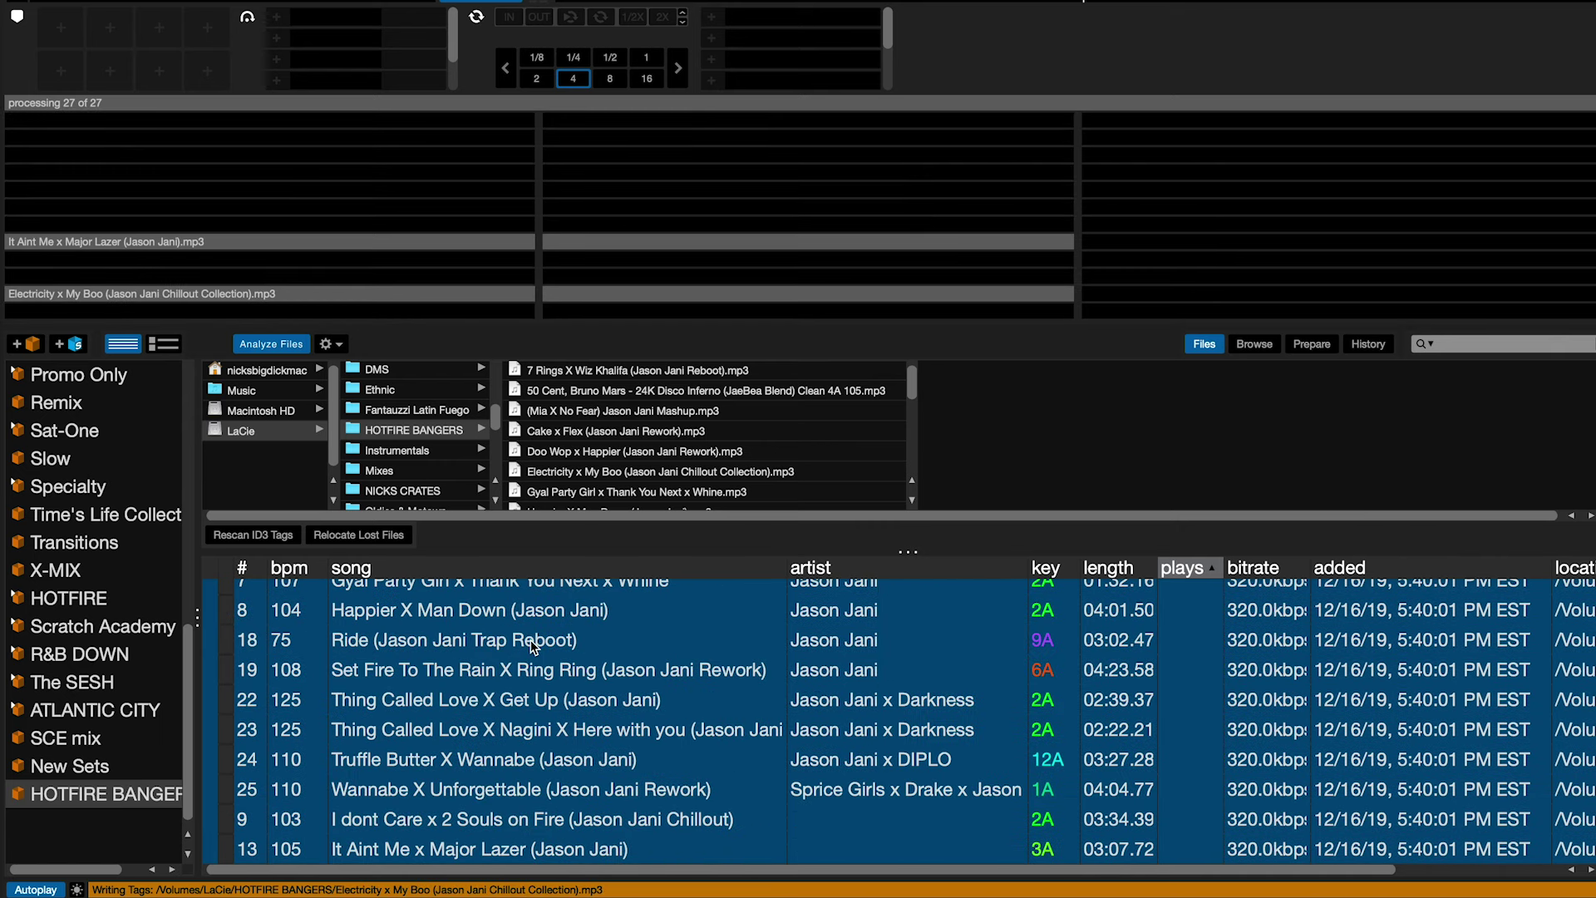
Step: Select the Thing Called Love X Get Up, Gyal Party Girl, and Thank You Next x Dvbbs tracks
click(506, 717)
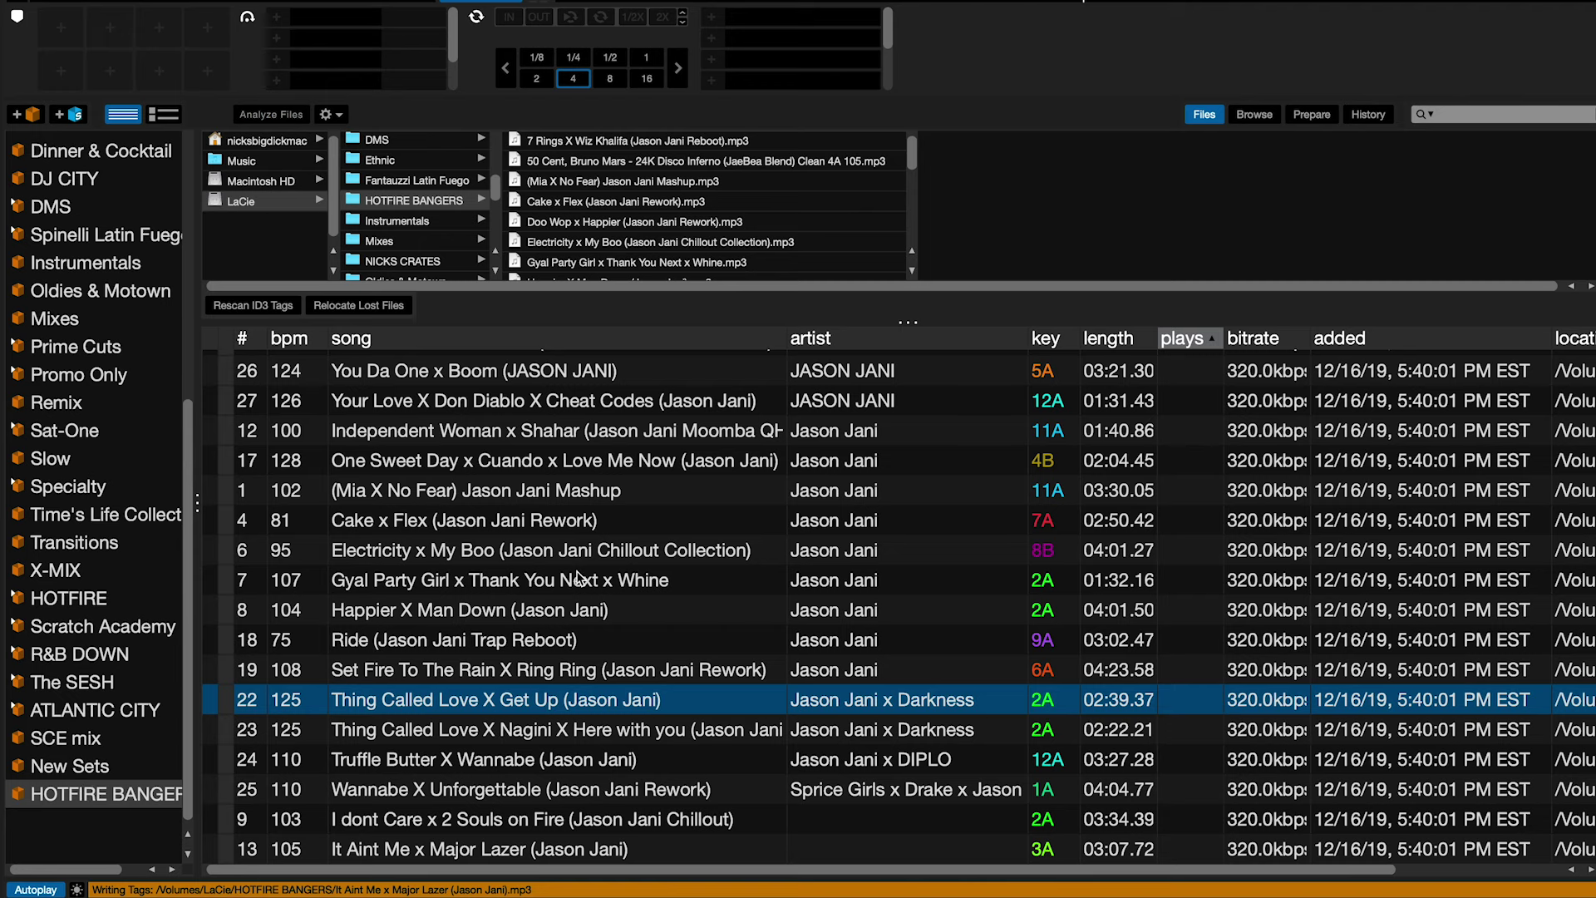
click(580, 580)
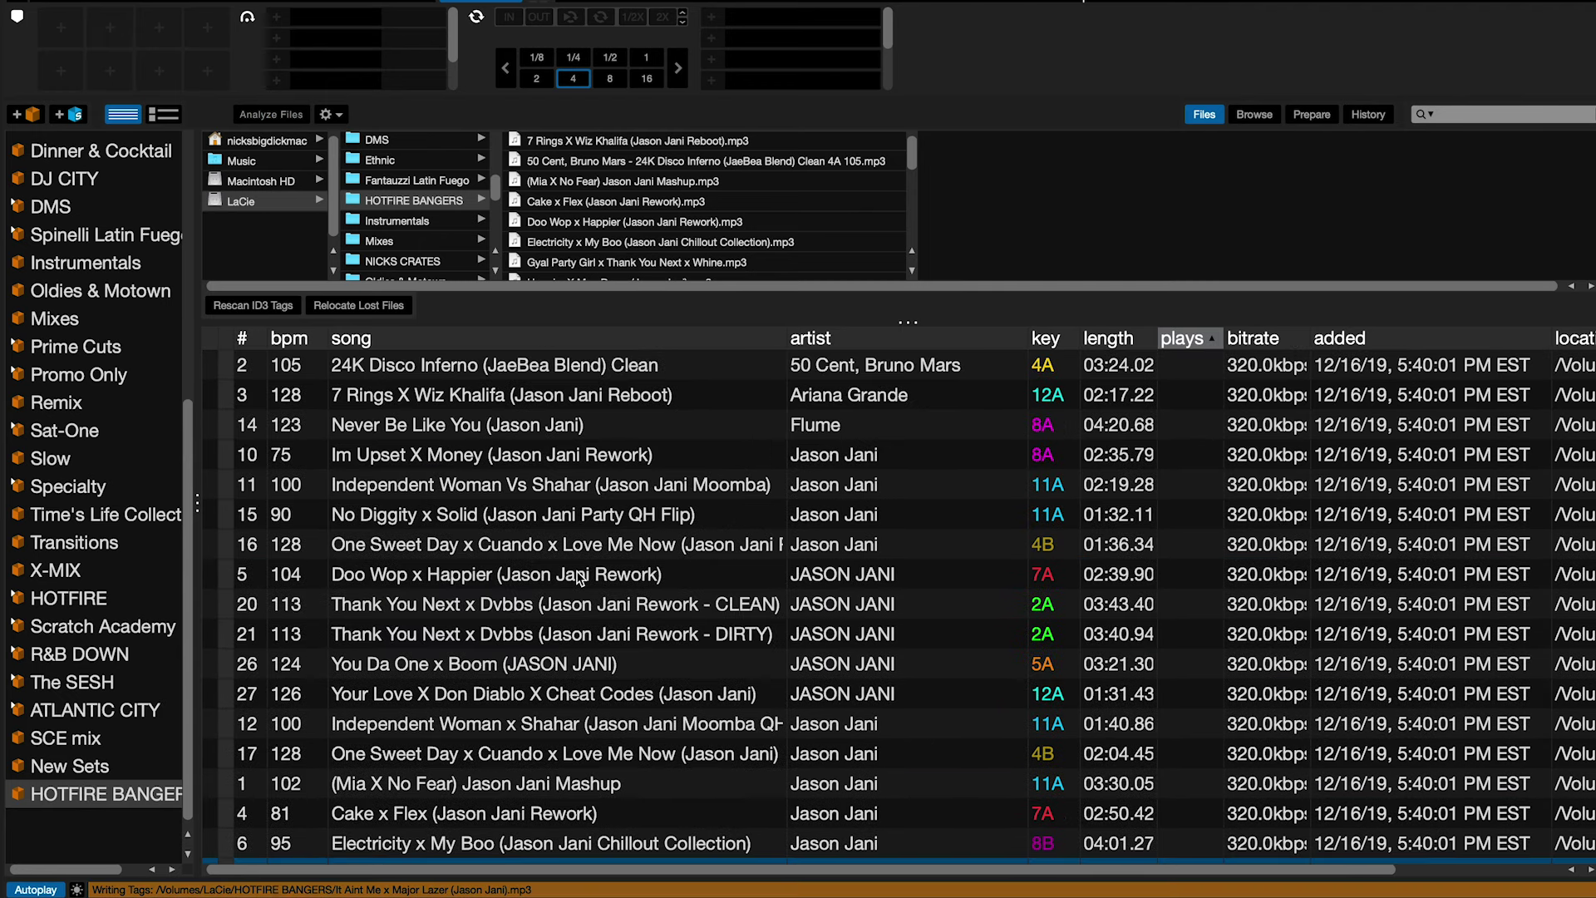
click(436, 601)
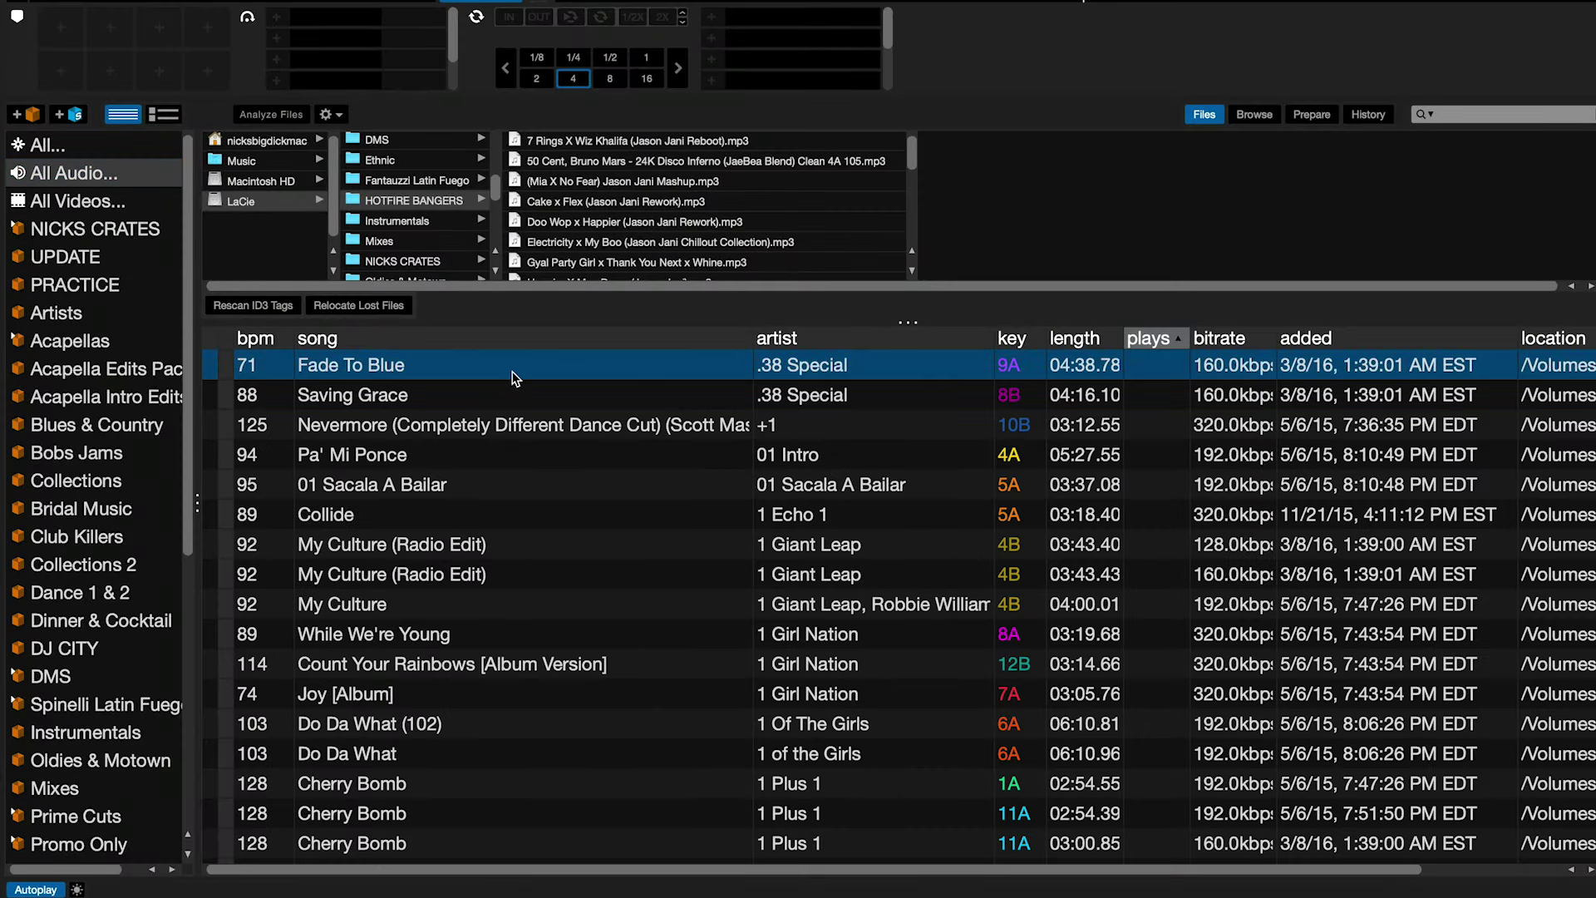
Step: Scroll through the library and the crate sidebar before leaving Serato DJ
scroll(532, 549, down, 15)
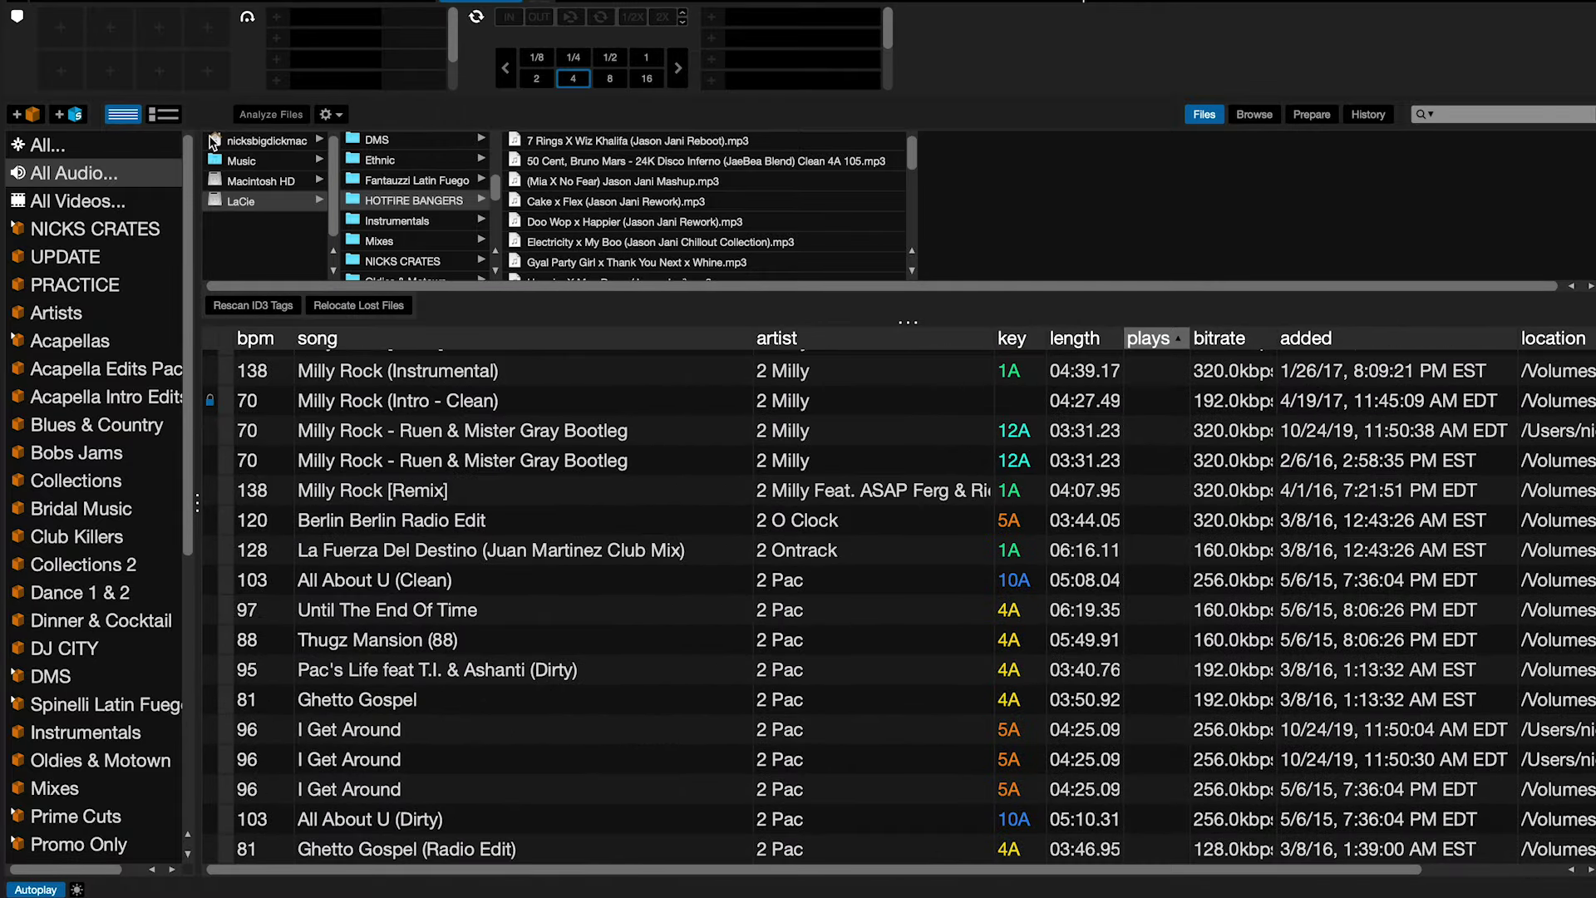
scroll(399, 433, up, 20)
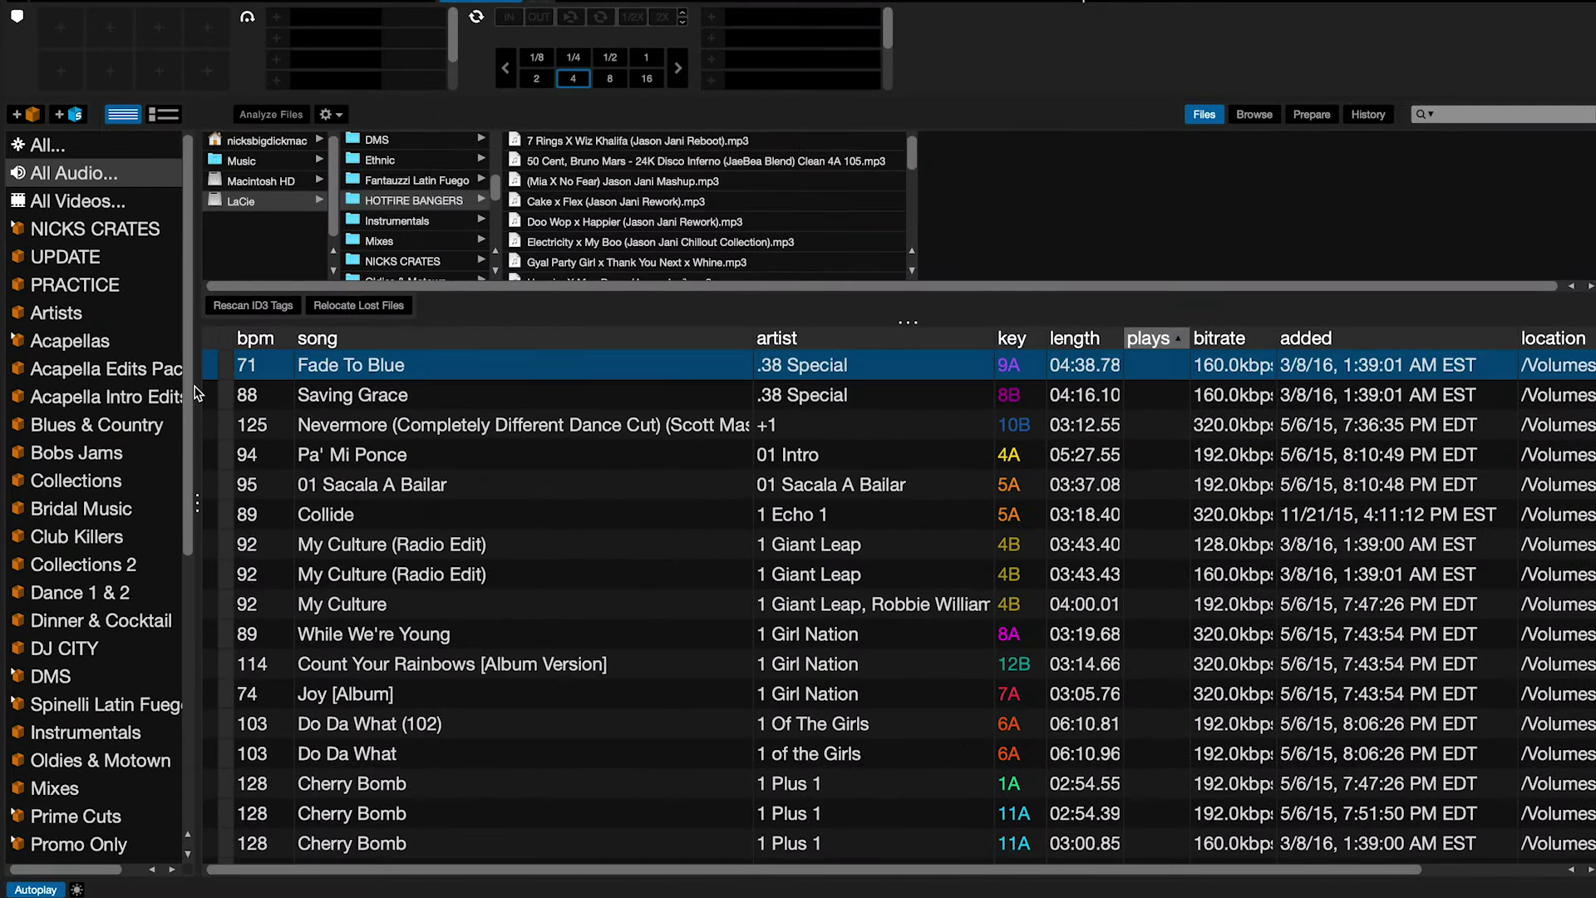
scroll(108, 714, down, 6)
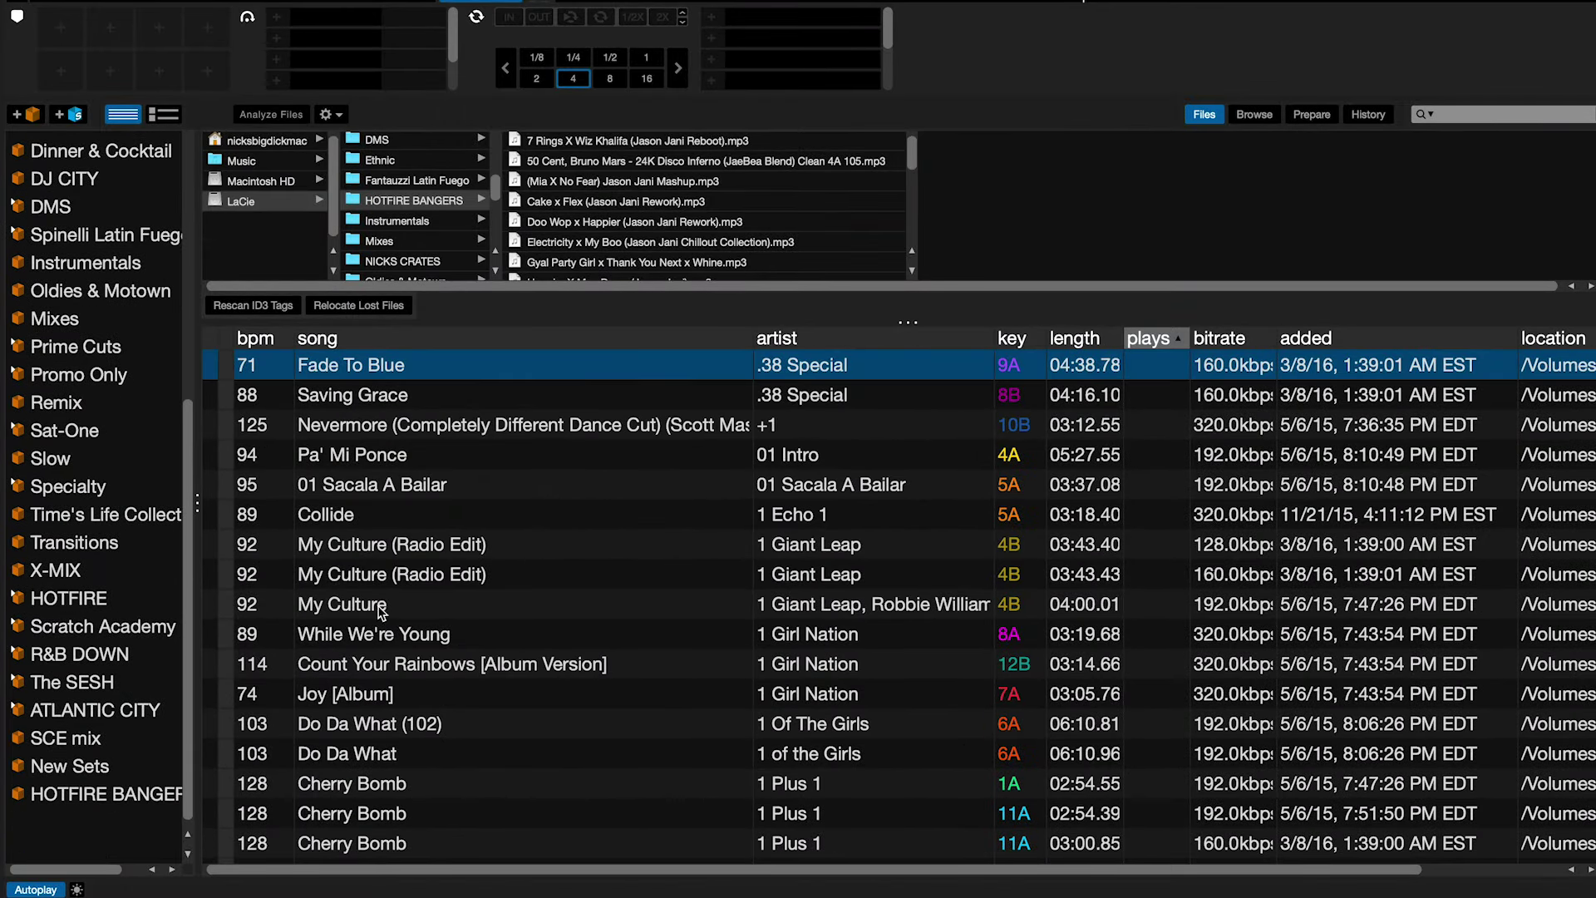
scroll(166, 544, up, 3)
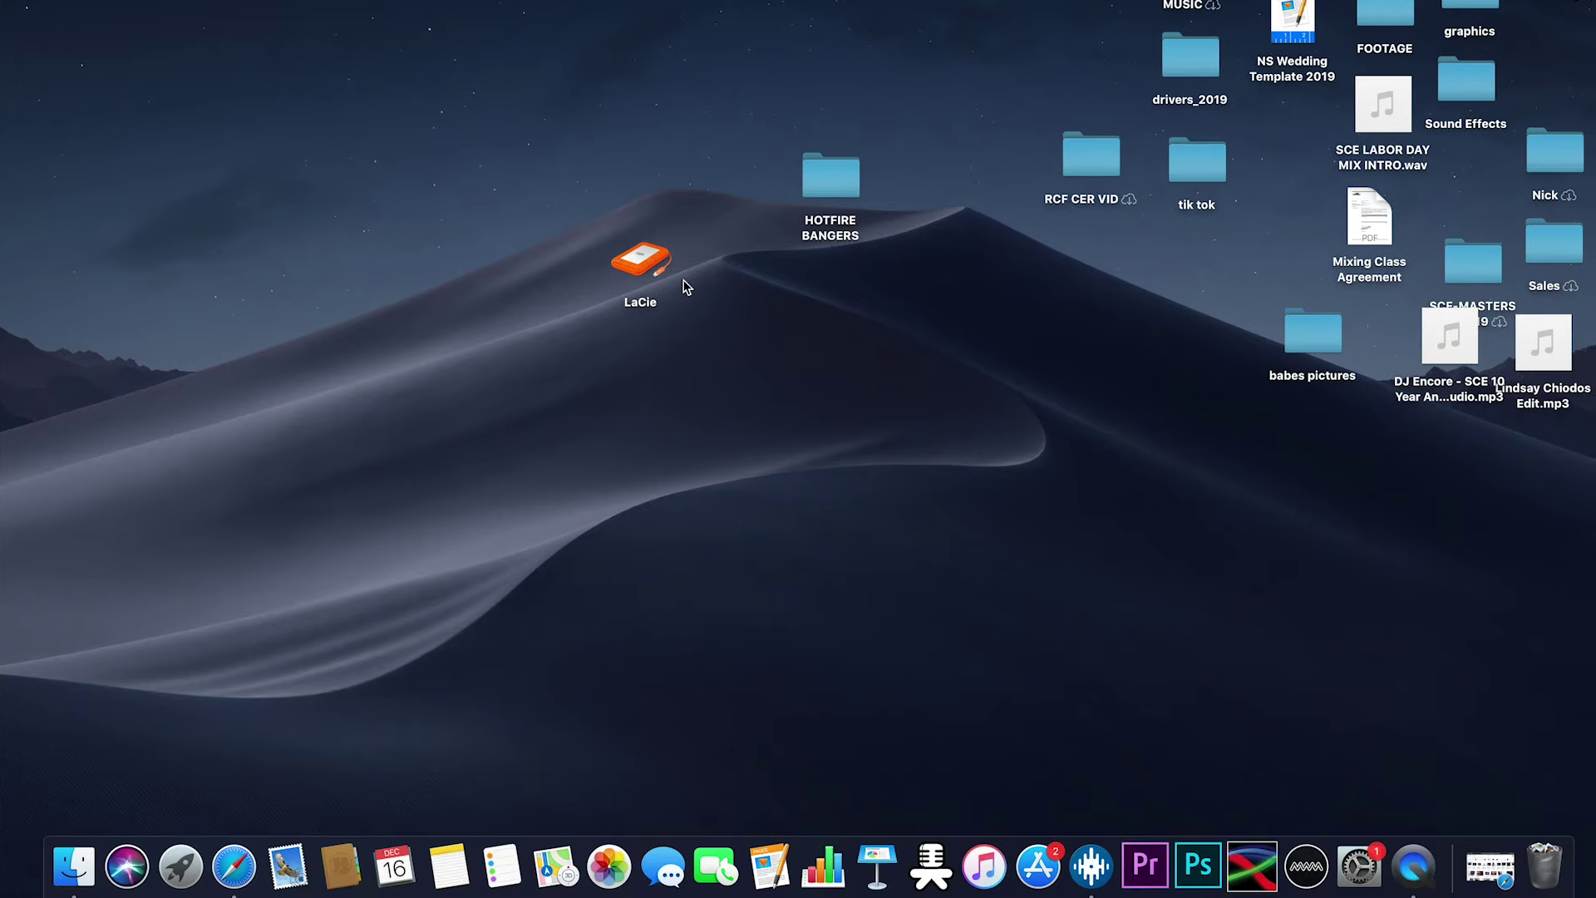
Step: Copy the four UPDATE tracks from MUSIC into the LaCie drive's HOTFIRE BANGERS folder
double_click(1185, 5)
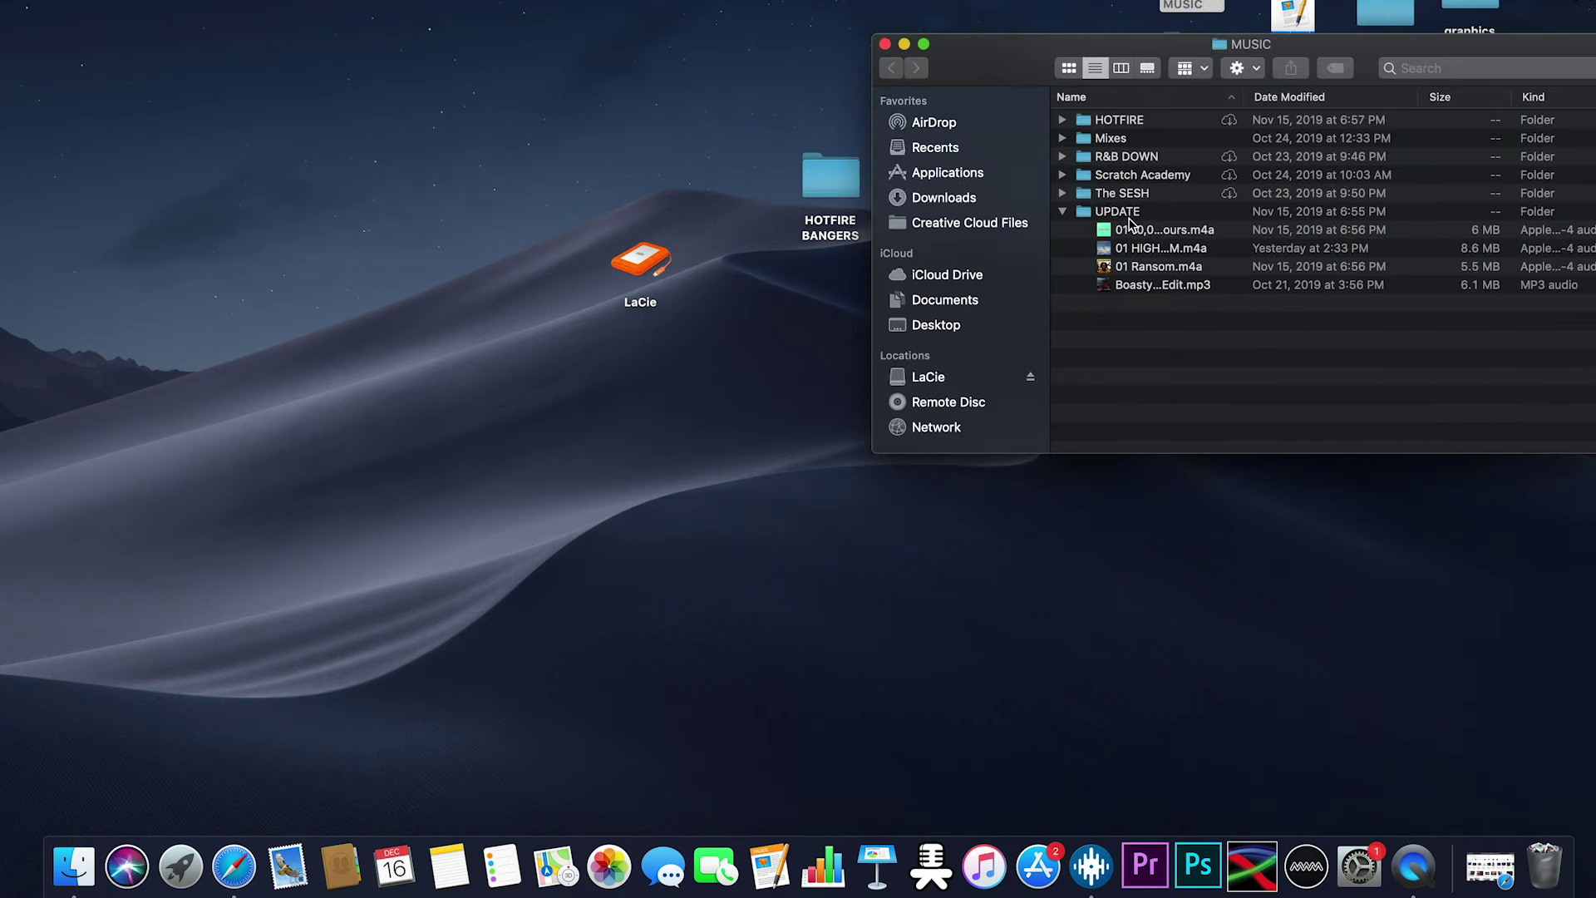
click(1149, 233)
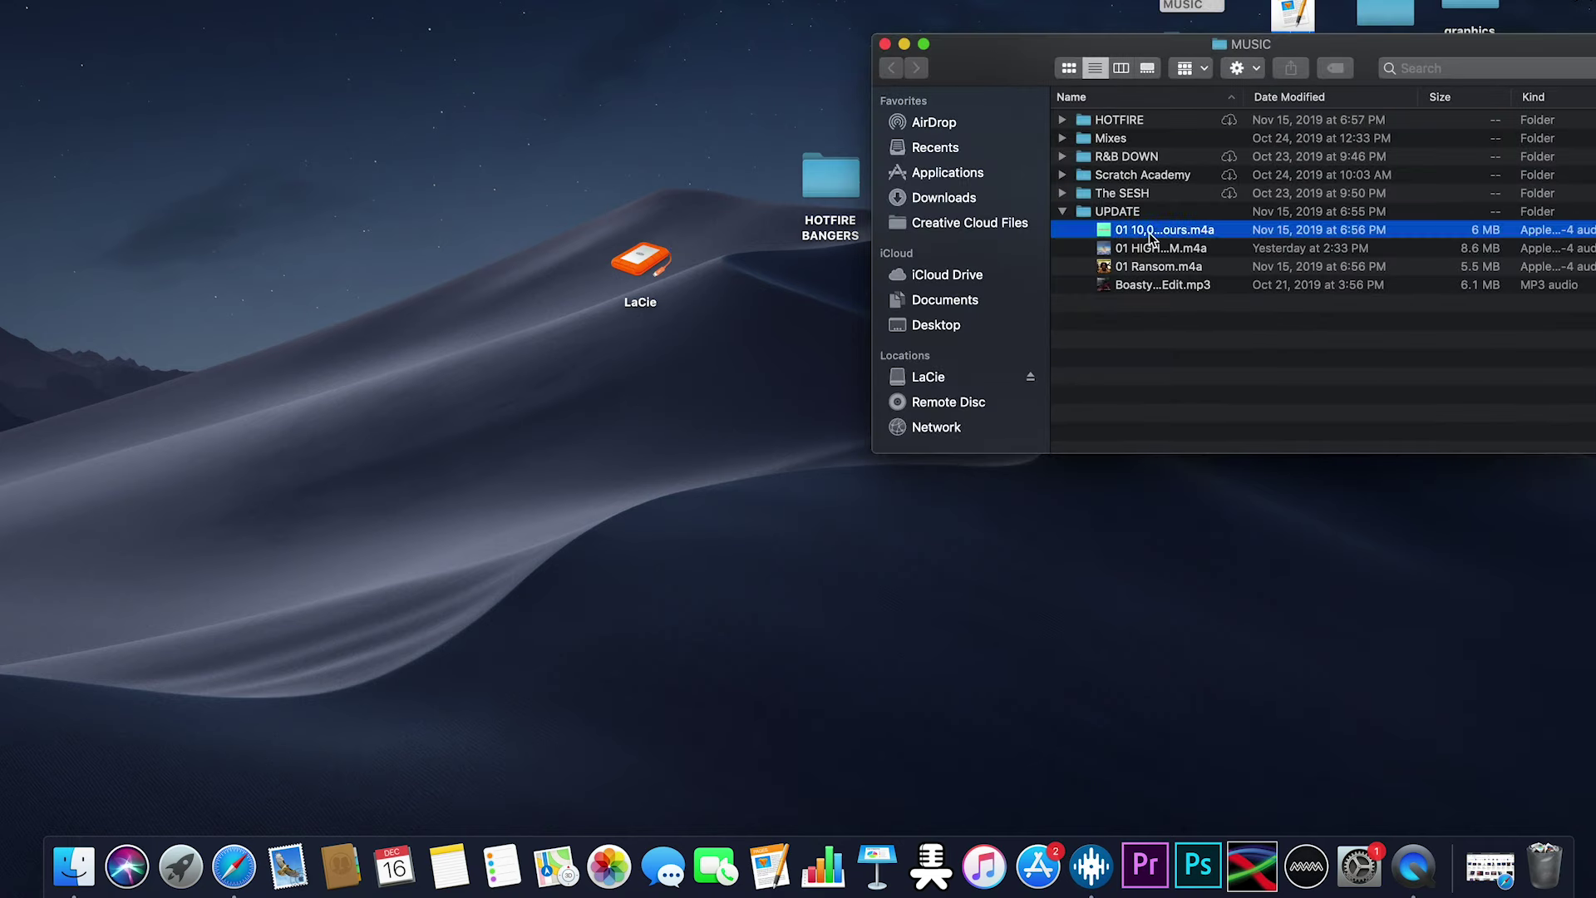
shift+click(1155, 287)
drag(1156, 287, 605, 91)
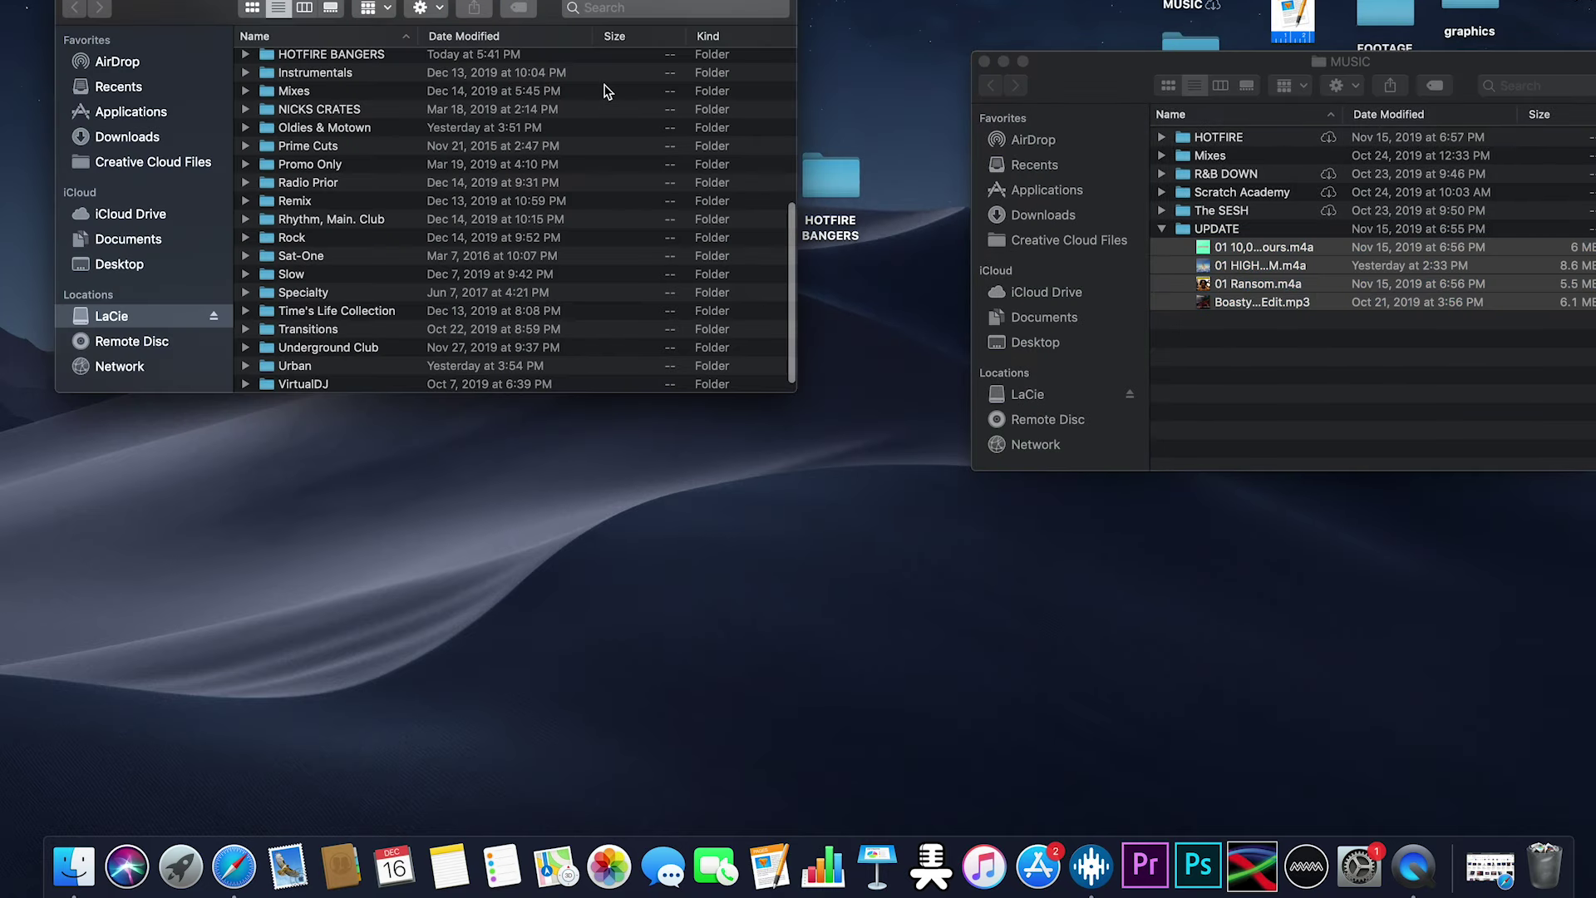
scroll(357, 269, up, 5)
drag(359, 266, 363, 225)
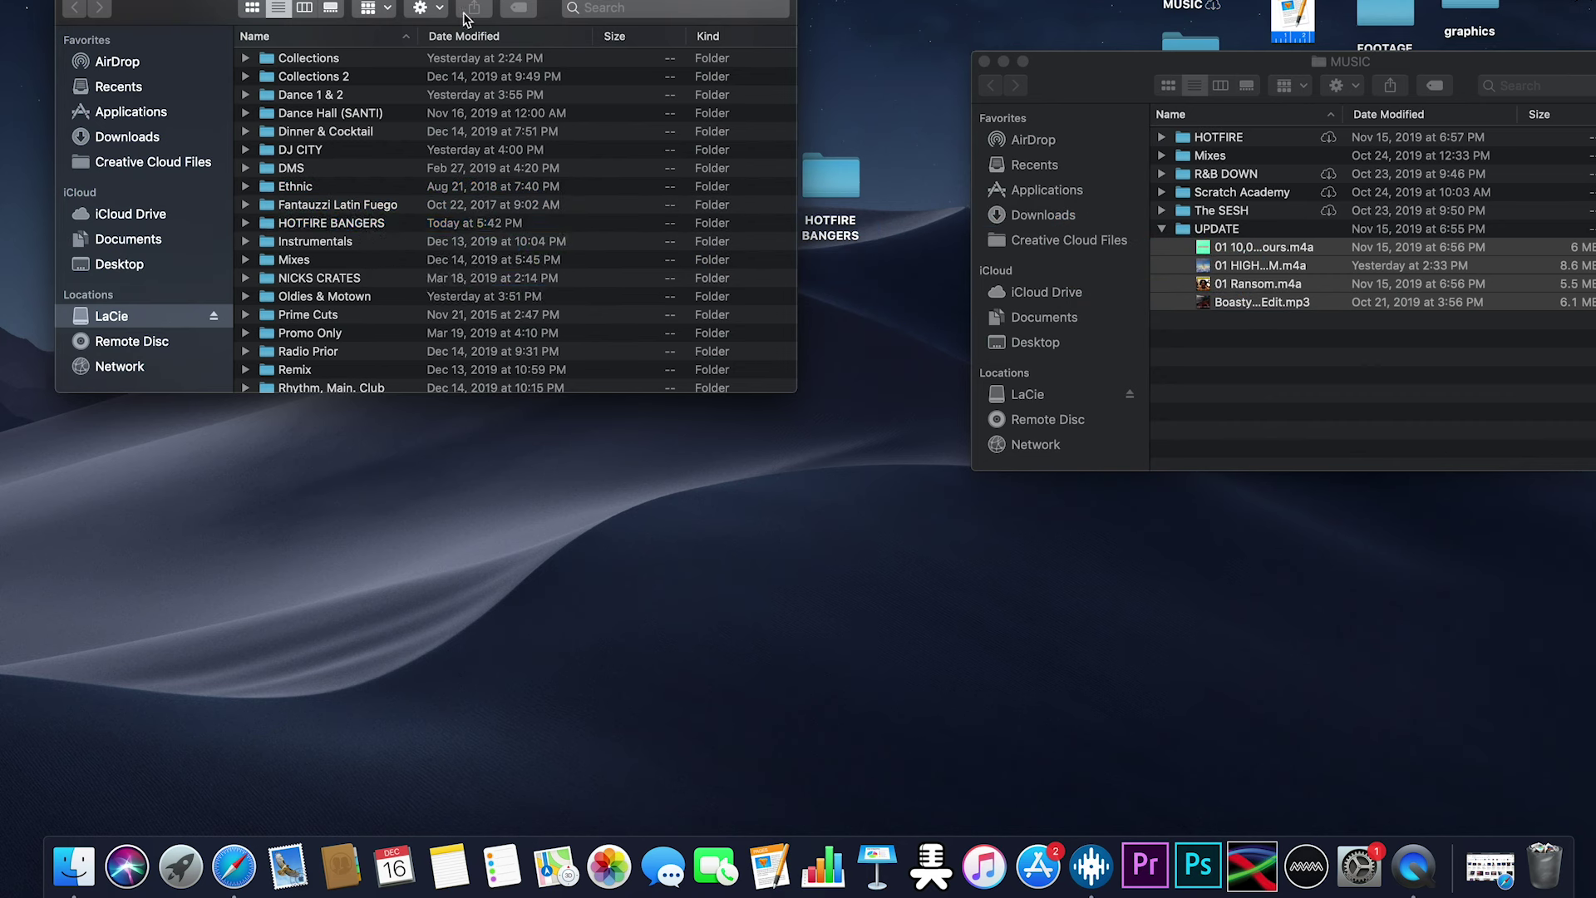
Step: Close the MUSIC window, check the HOTFIRE BANGERS folder's tracks, and close the LaCie window
key(super+w)
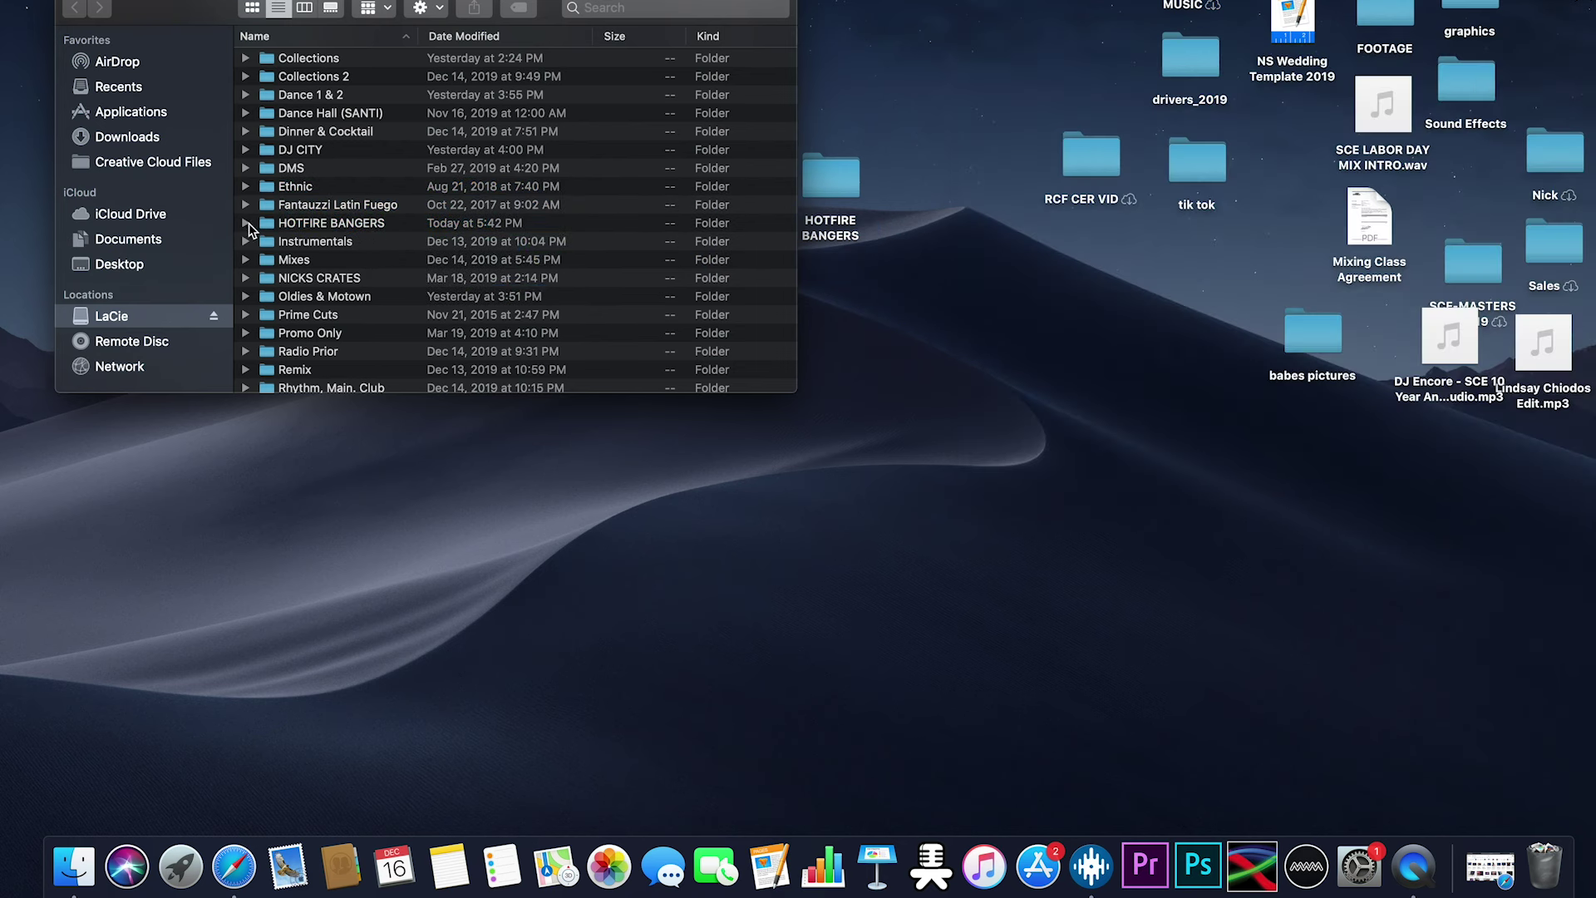
scroll(249, 233, up, 2)
click(265, 270)
click(246, 272)
scroll(264, 276, down, 3)
key(super+w)
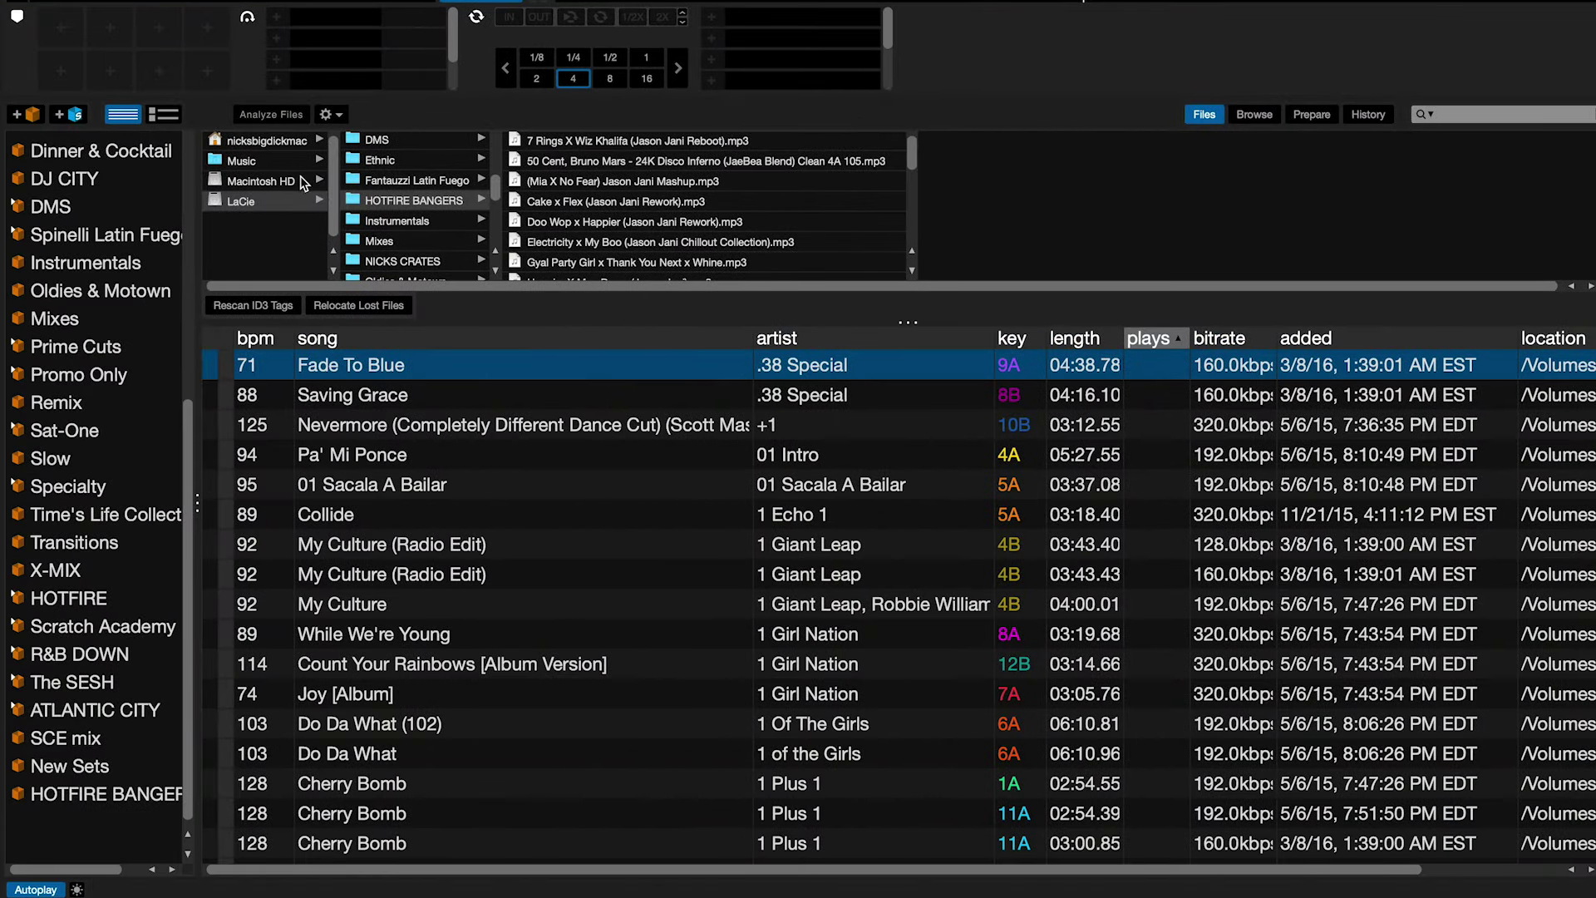
Step: Browse Files to LaCie > HOTFIRE BANGERS and drag that folder onto the HOTFIRE BANGERS crate
click(260, 201)
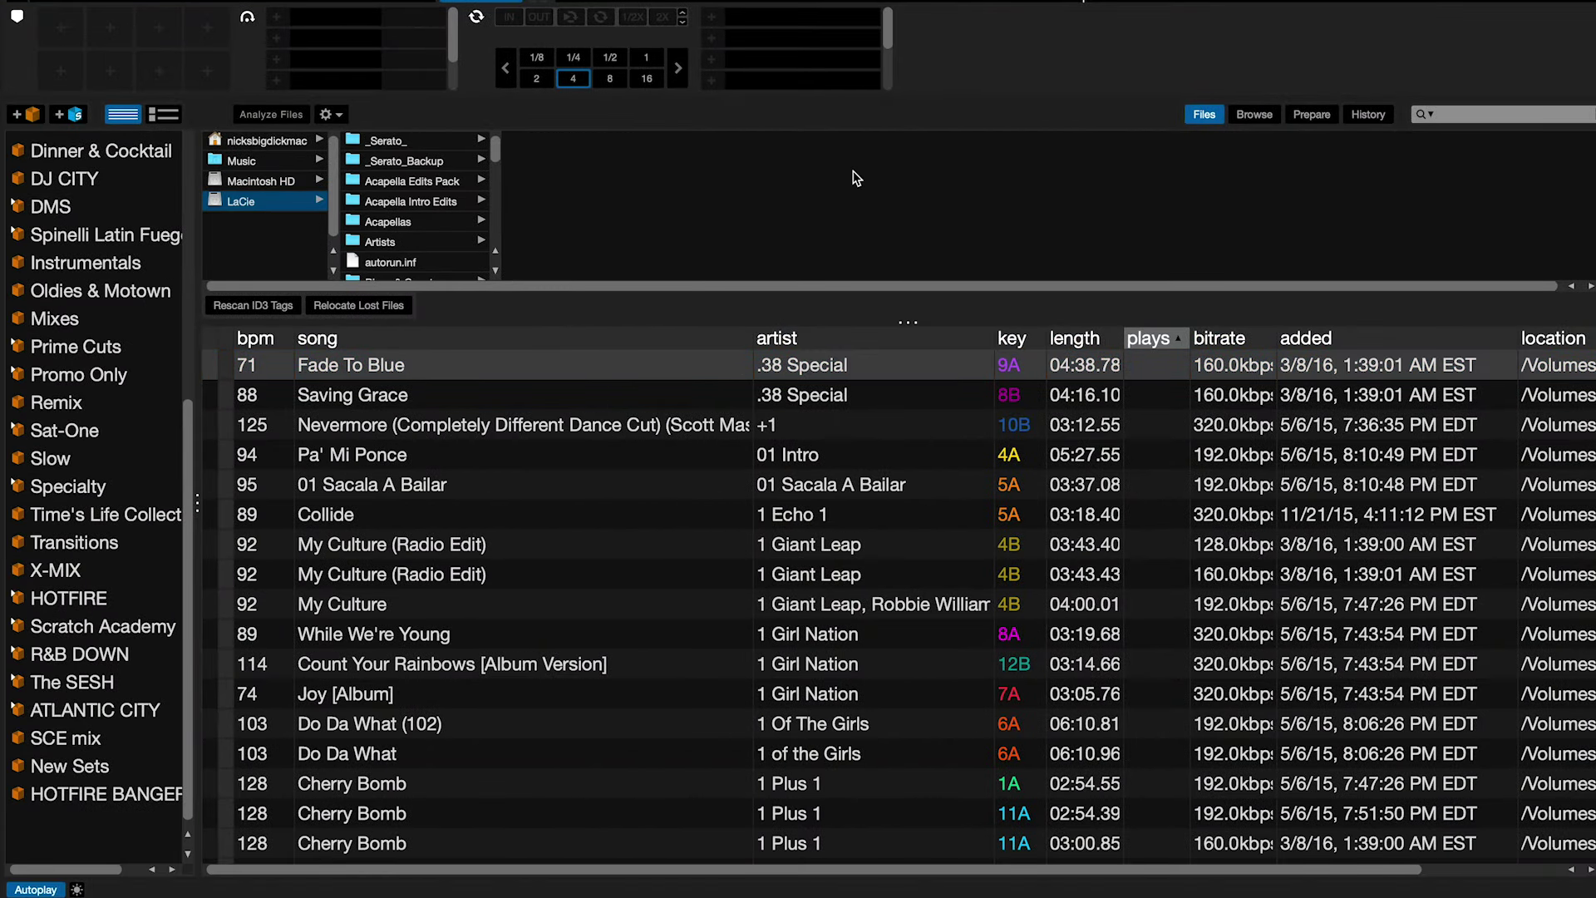
click(1210, 122)
click(1207, 118)
scroll(413, 243, down, 6)
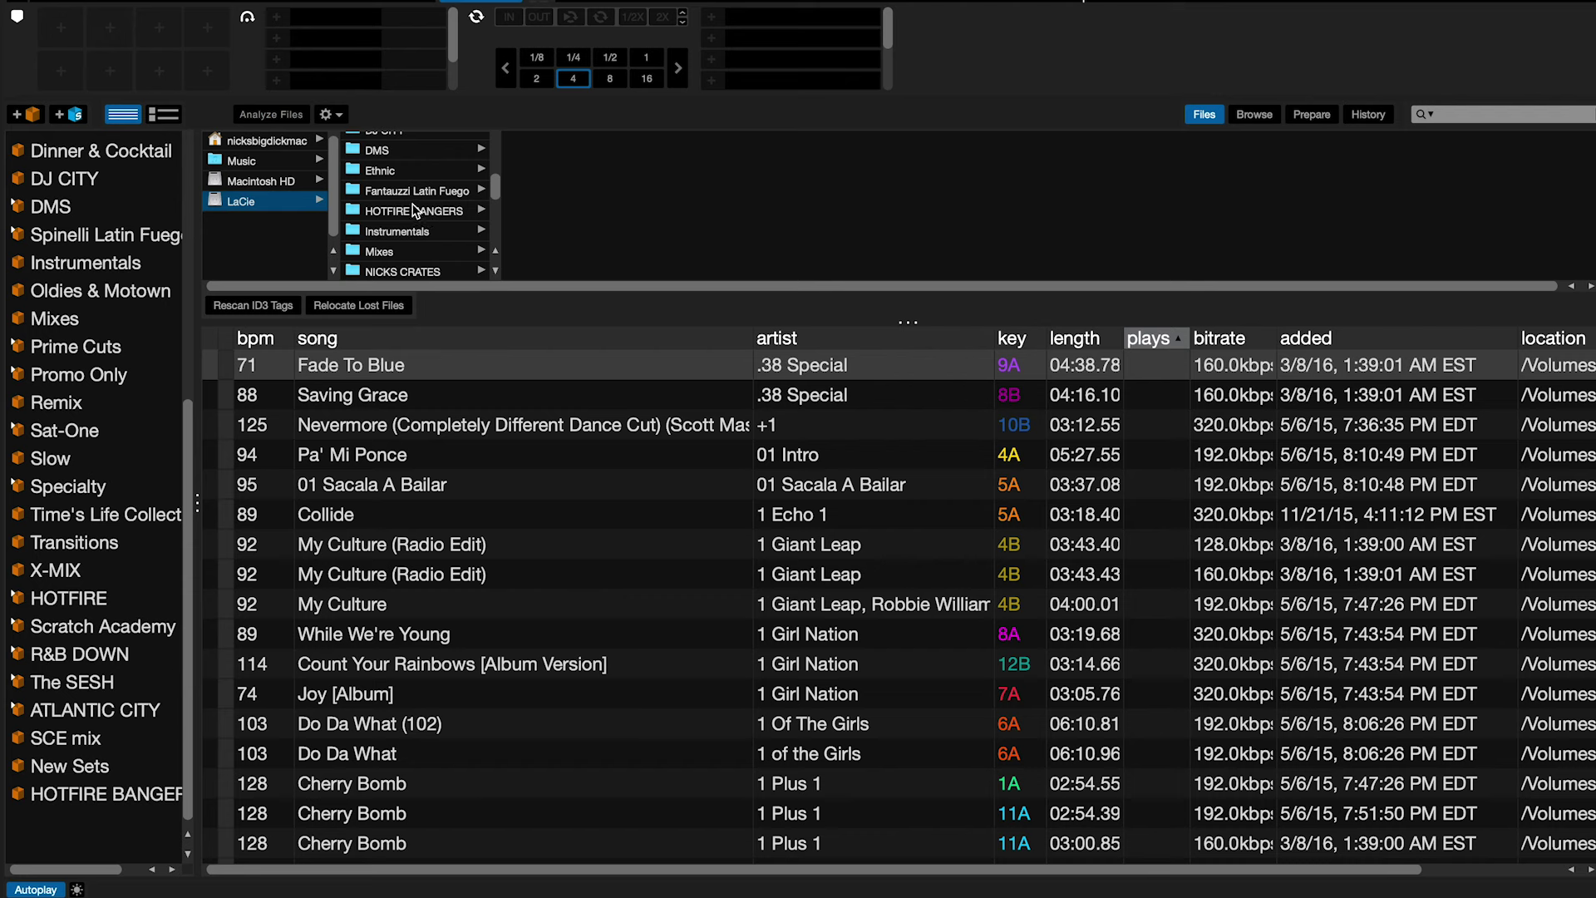
click(416, 211)
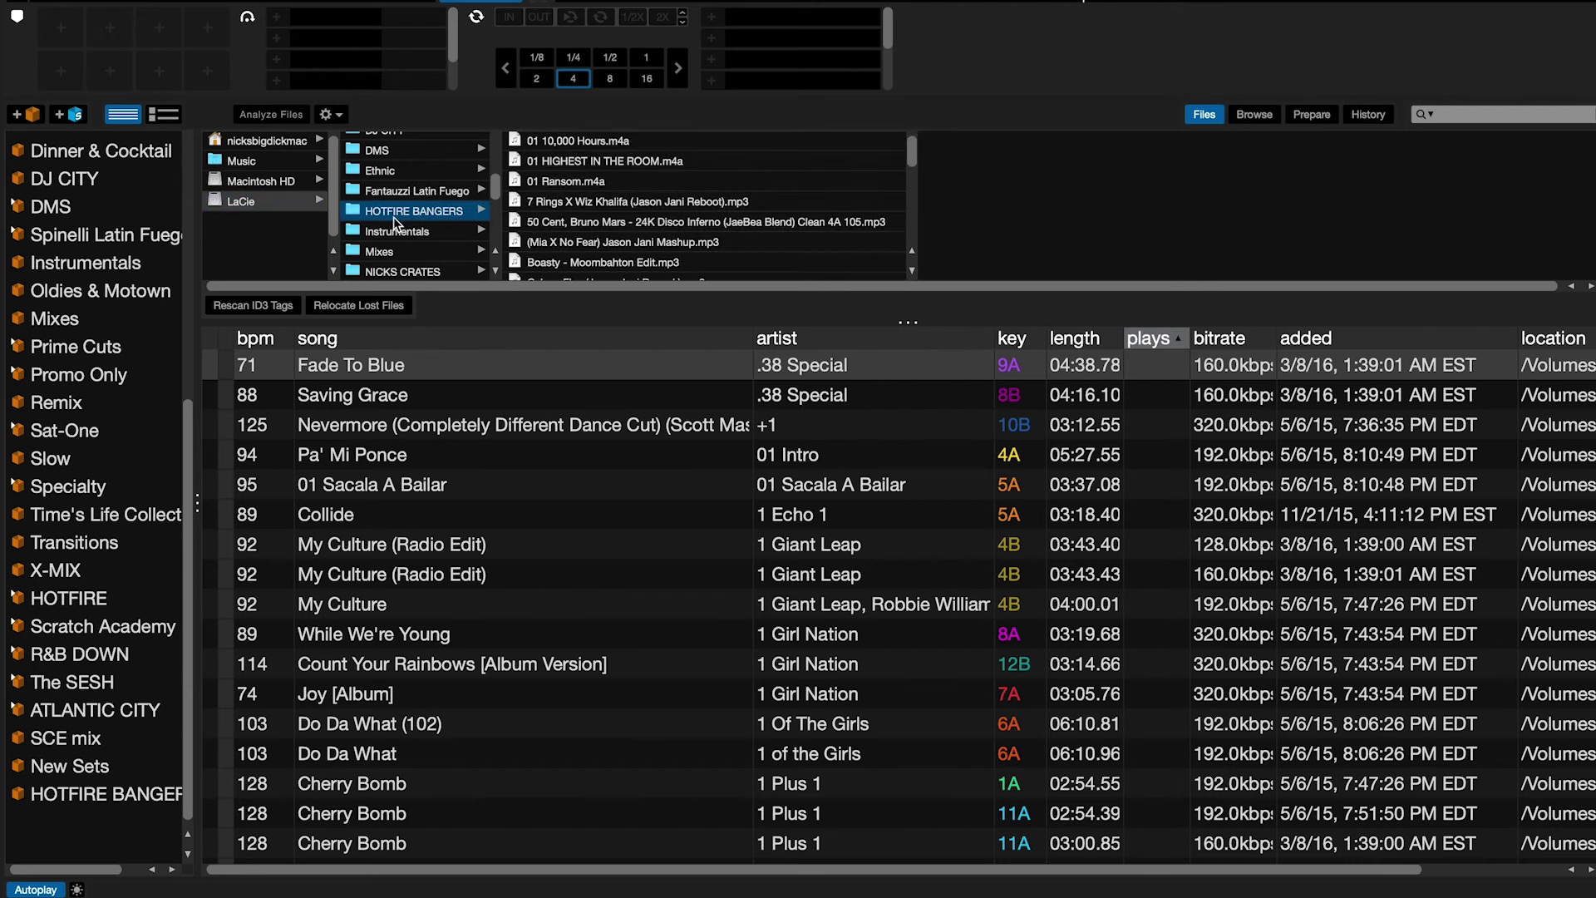
drag(425, 221, 79, 800)
Step: Select the four new tracks, 10,000 Hours through Boasty, and drag them onto Analyze Files
click(92, 794)
scroll(651, 573, up, 3)
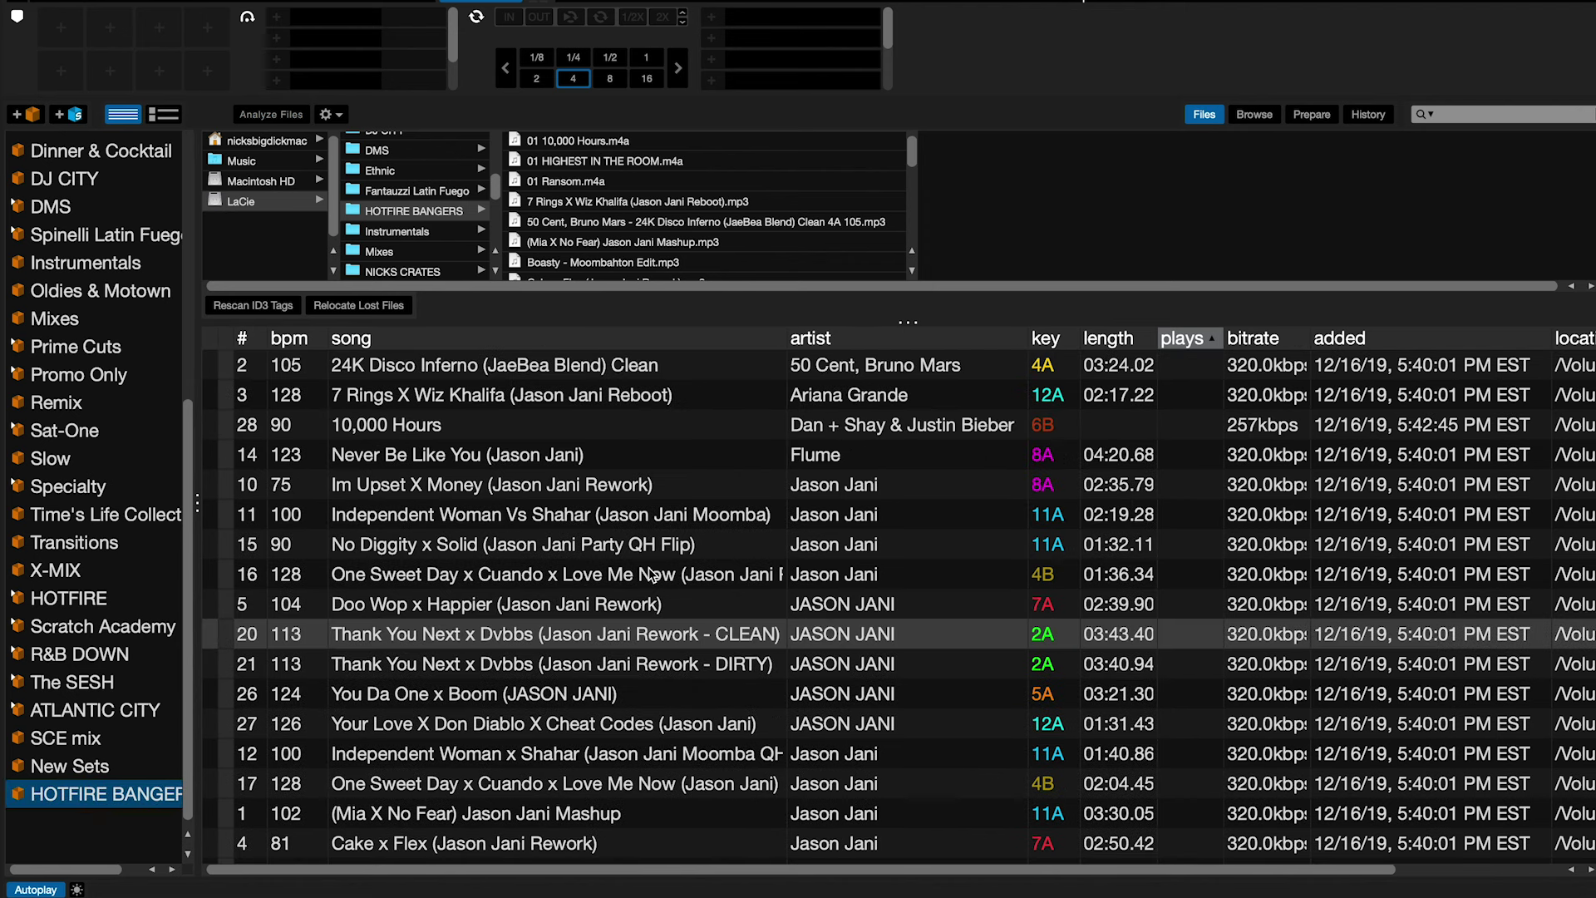
scroll(909, 477, right, 3)
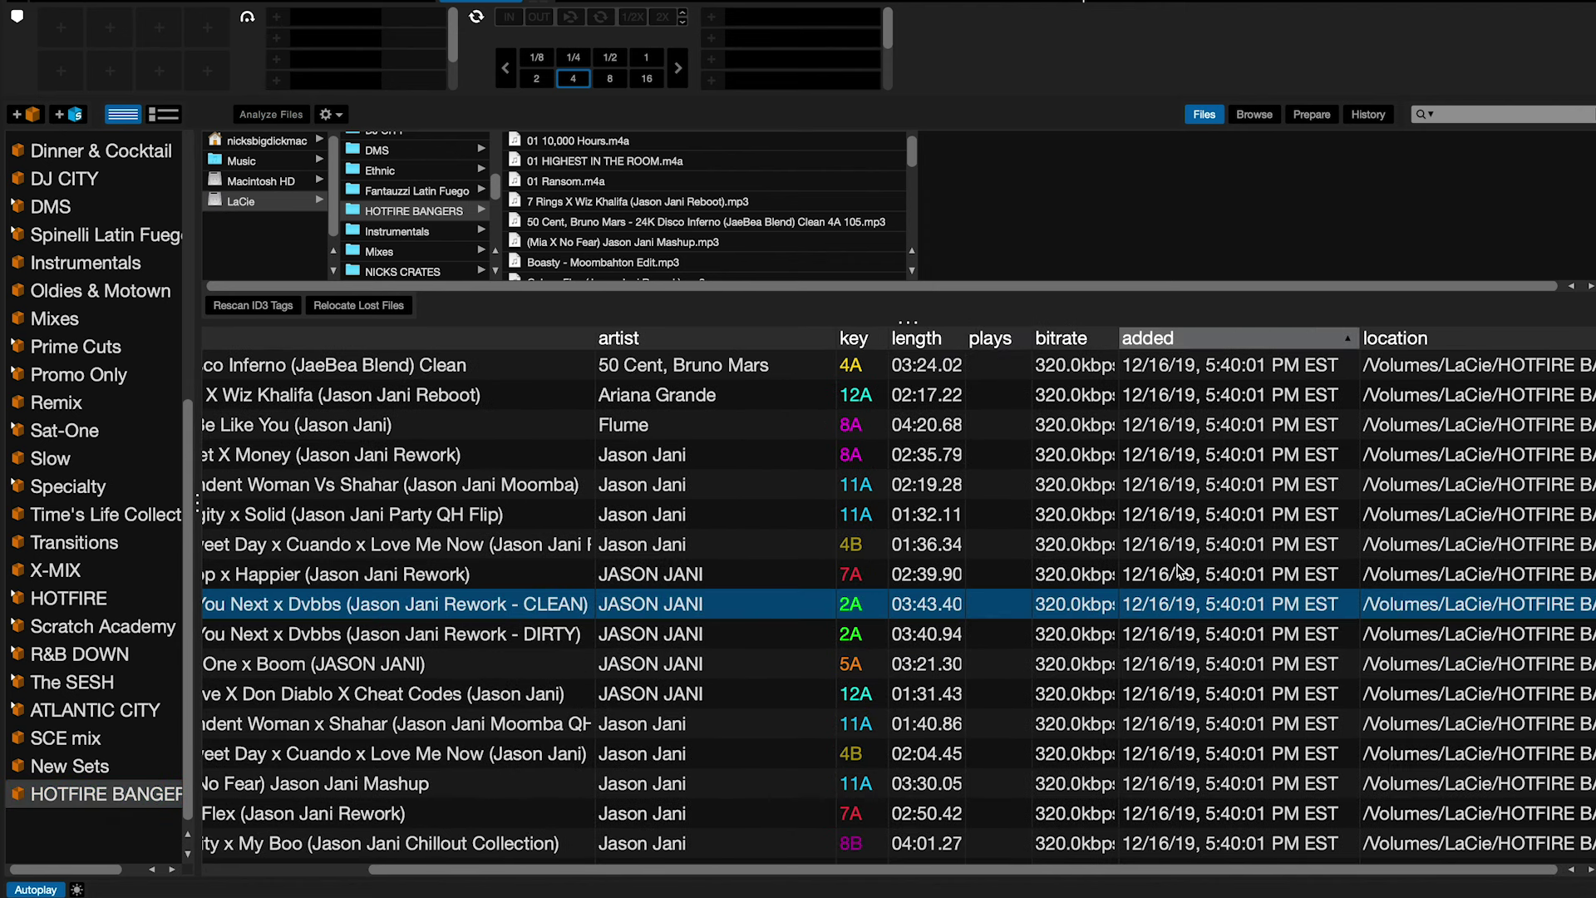
scroll(1179, 572, down, 5)
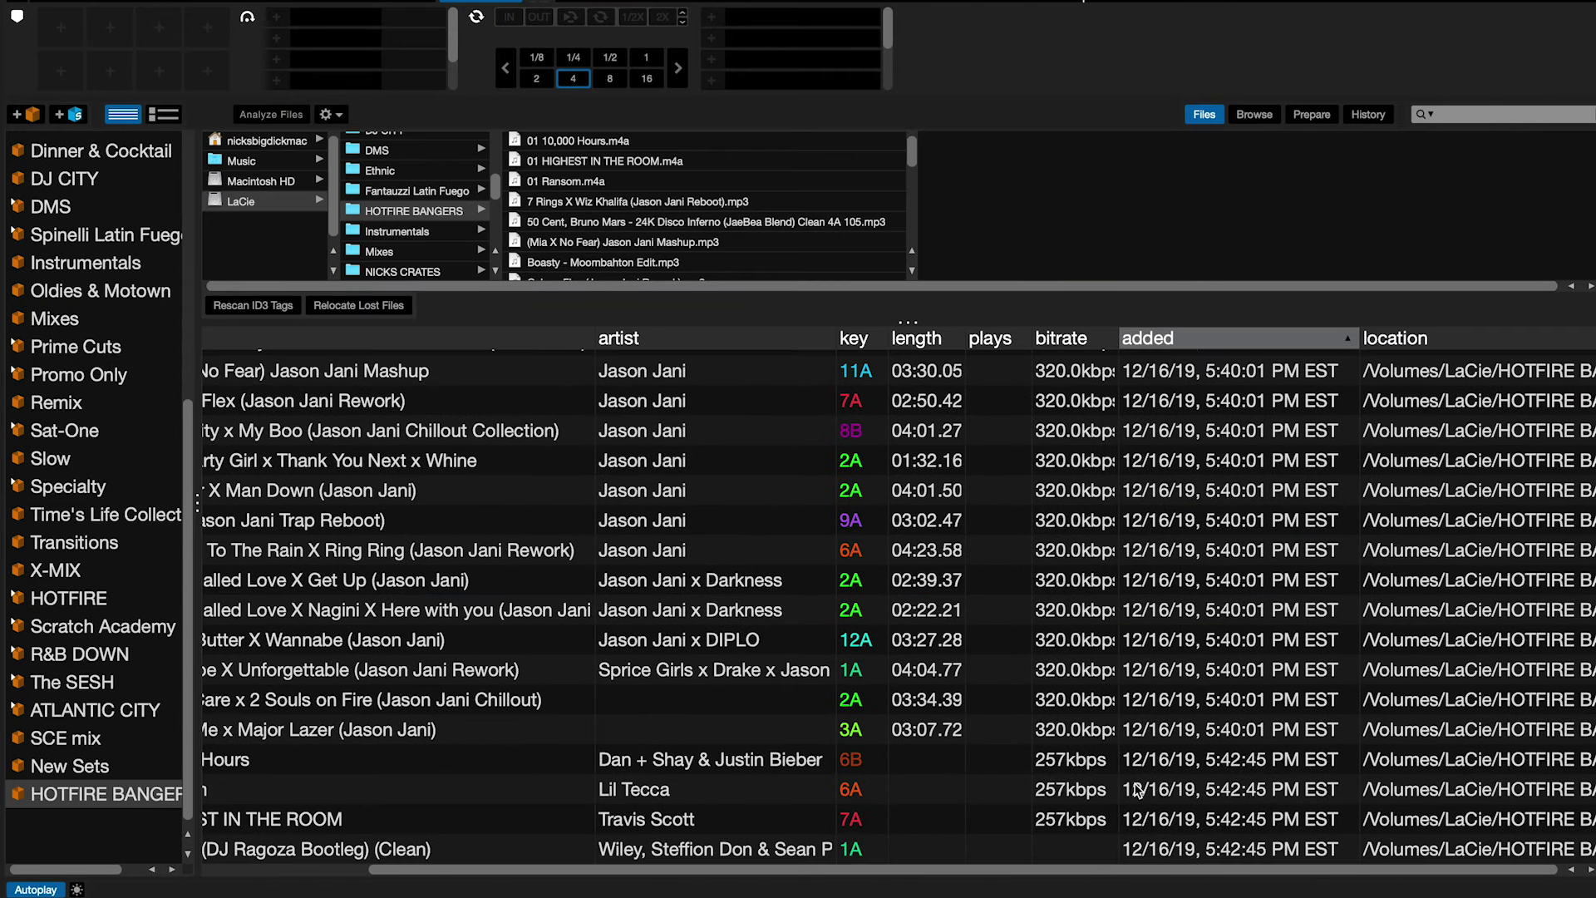
scroll(1139, 764, left, 3)
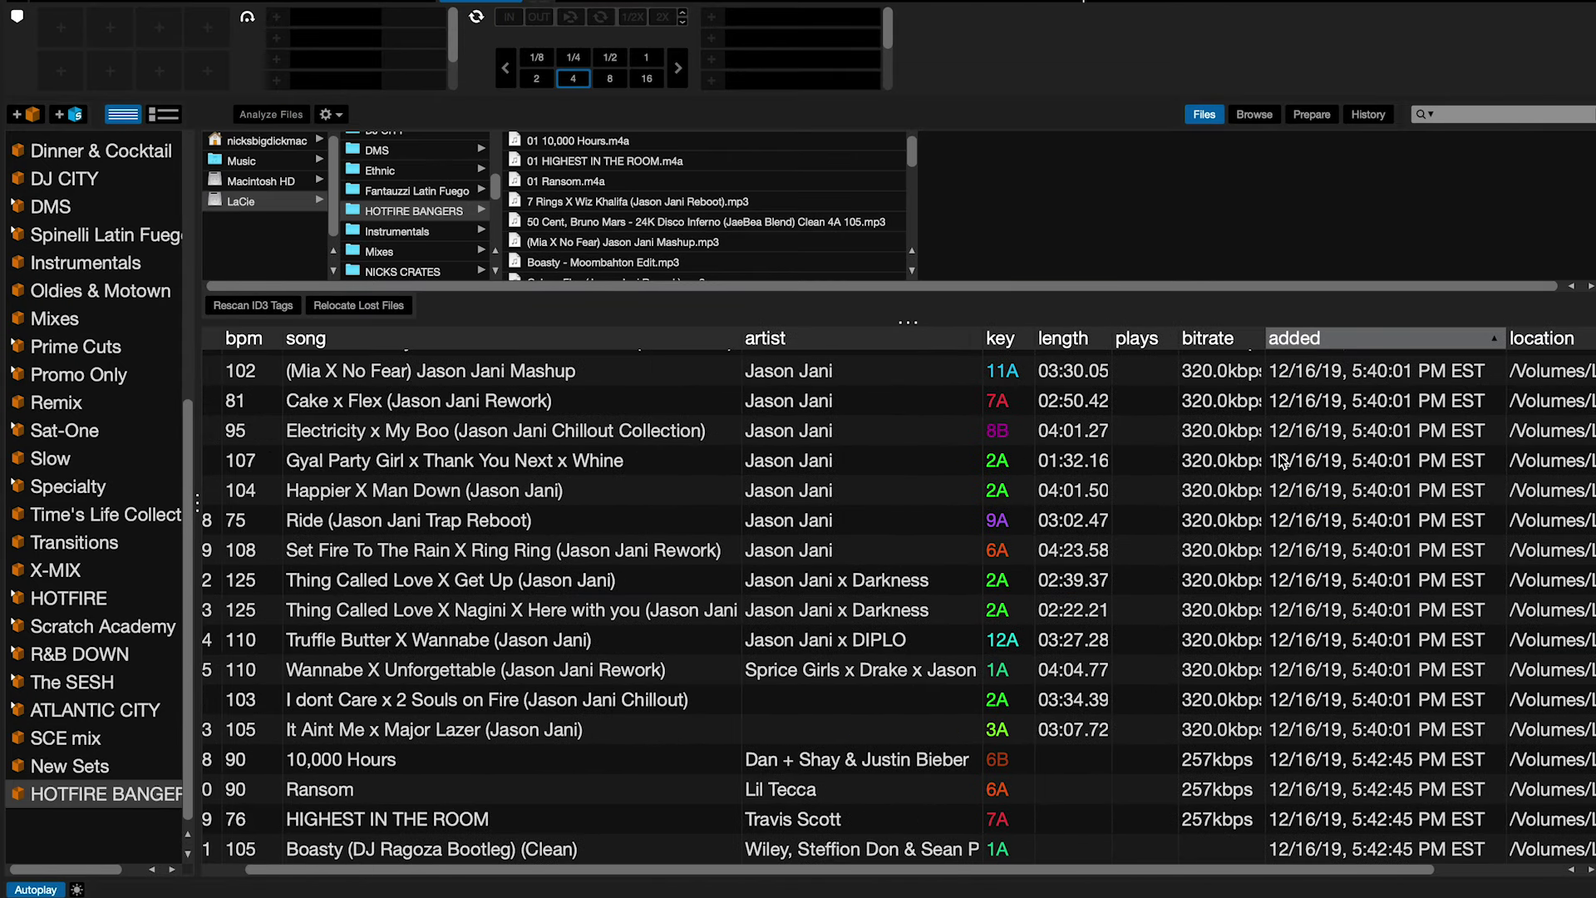
scroll(1284, 462, left, 1)
click(649, 761)
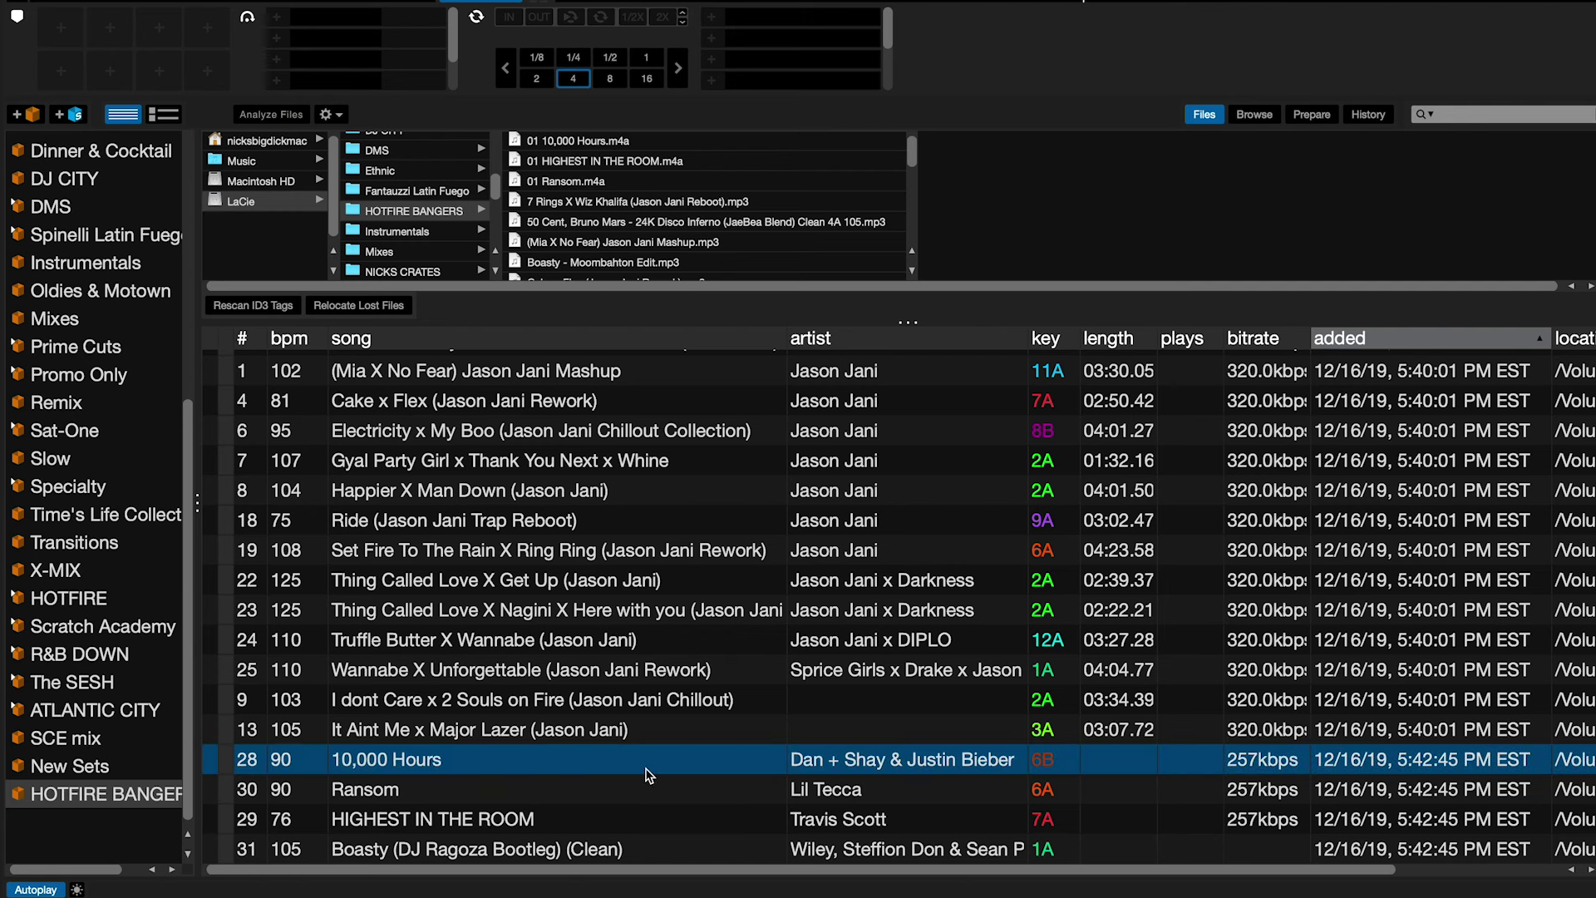
shift+click(596, 850)
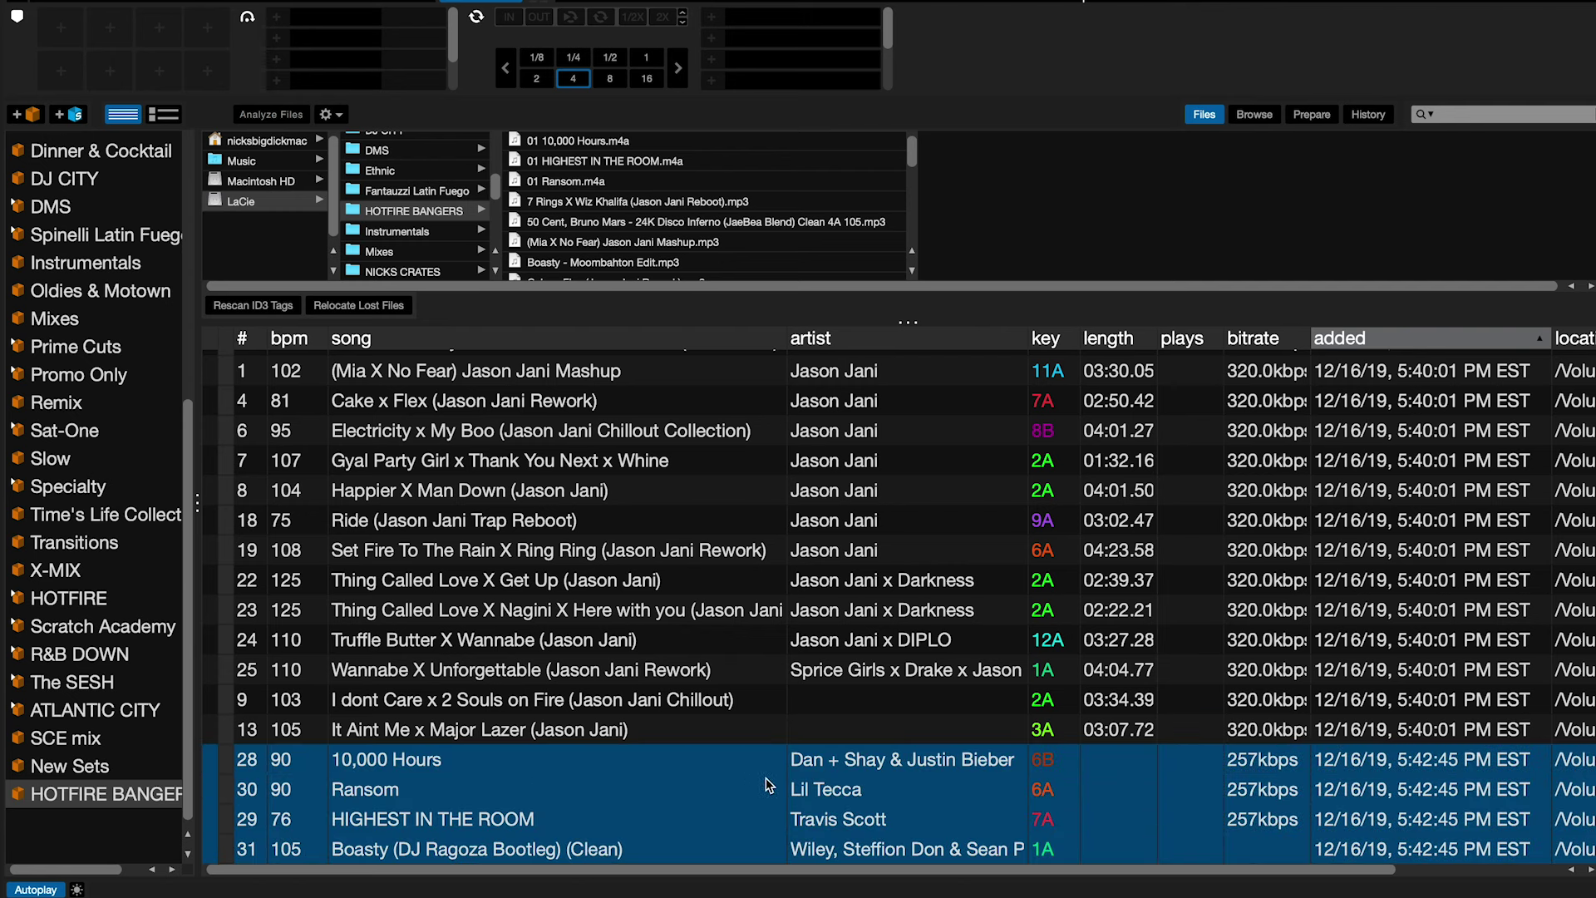
drag(769, 785, 653, 586)
drag(466, 322, 283, 117)
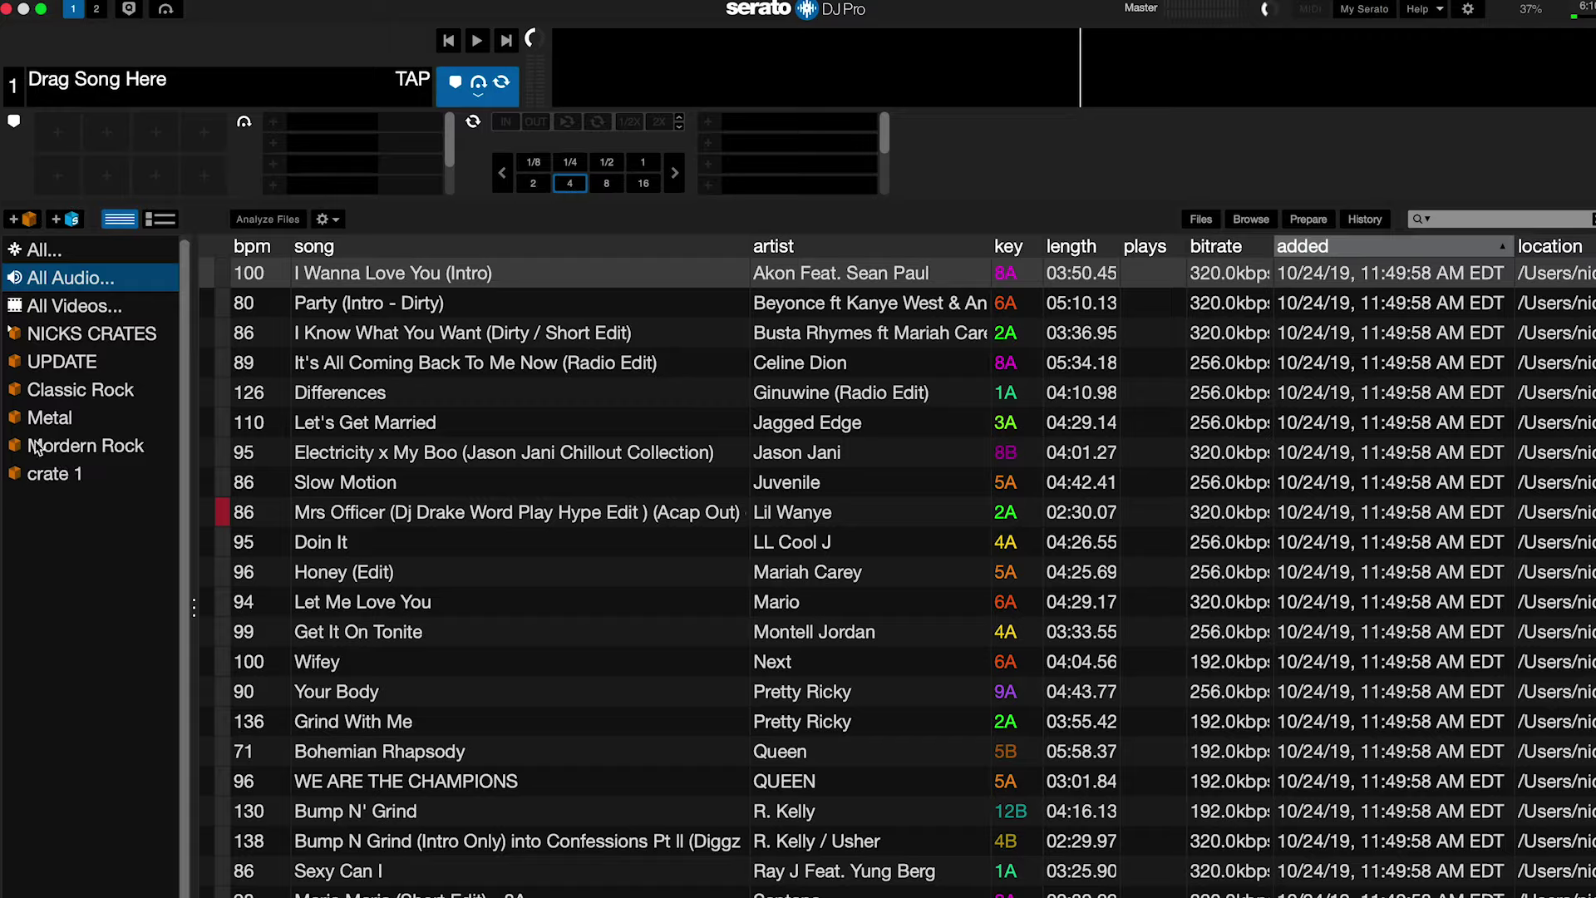
Step: Rename the new crate to ROCK and select the Mordern Rock crate
double_click(65, 476)
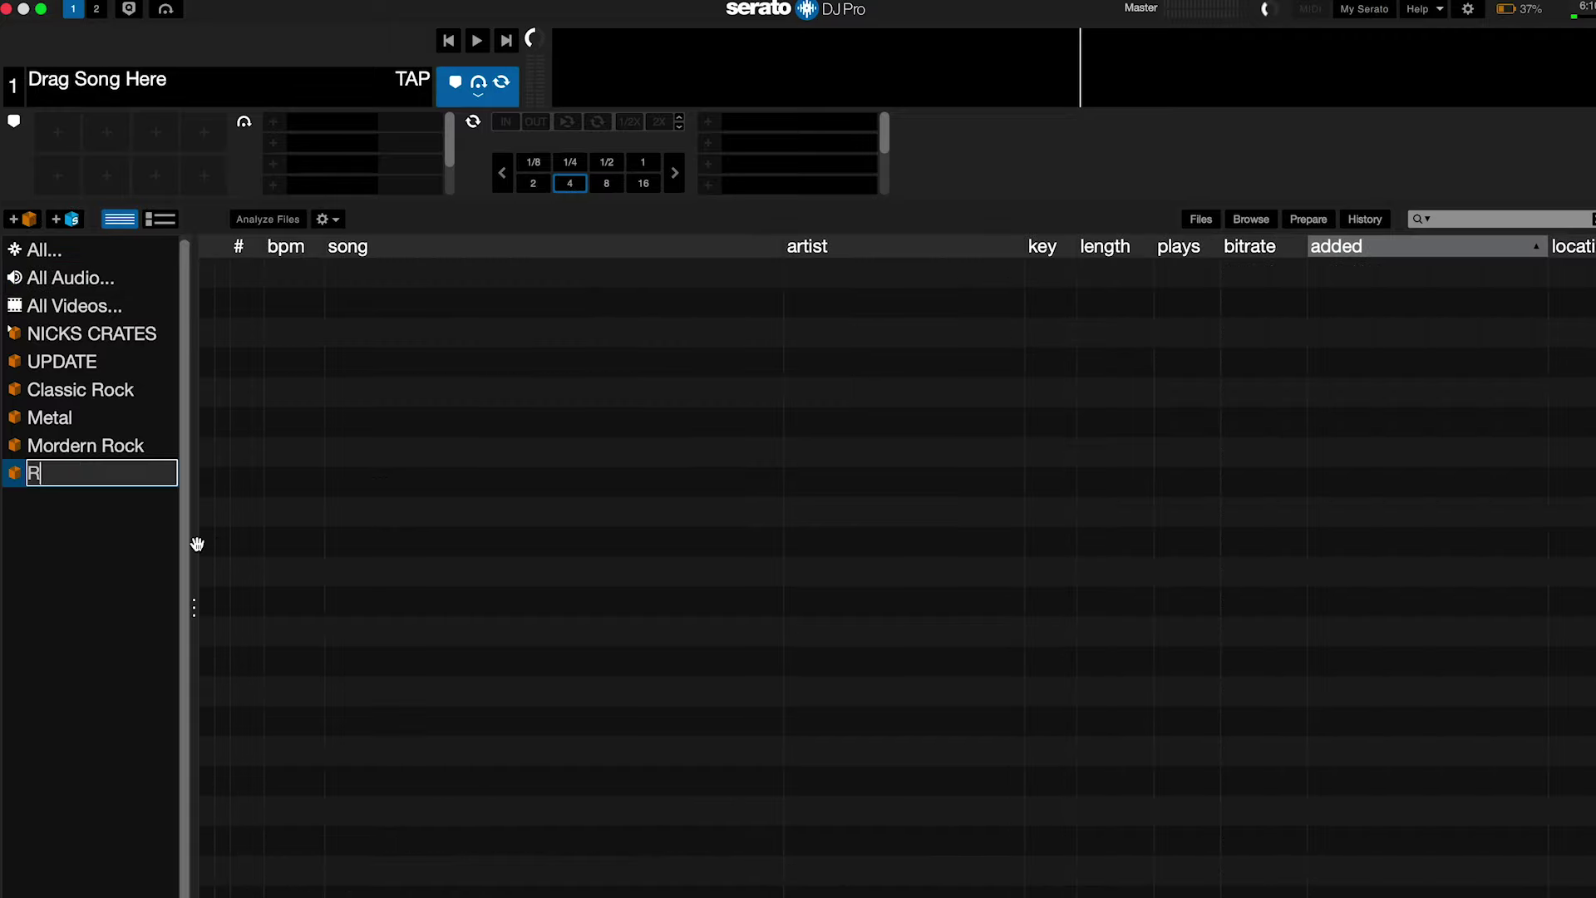
click(87, 447)
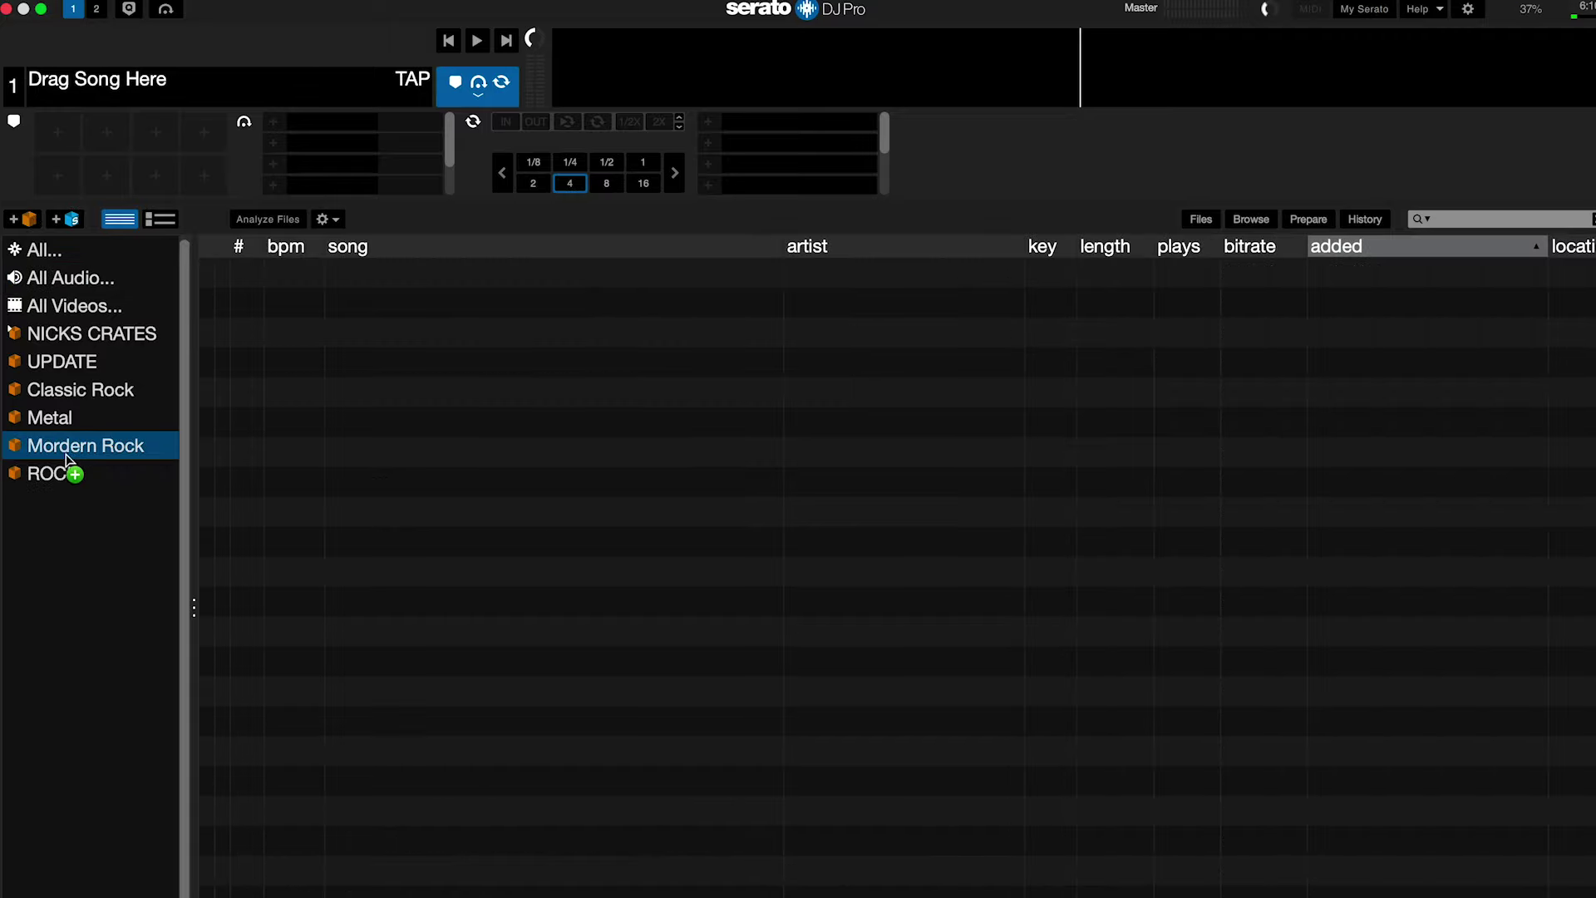